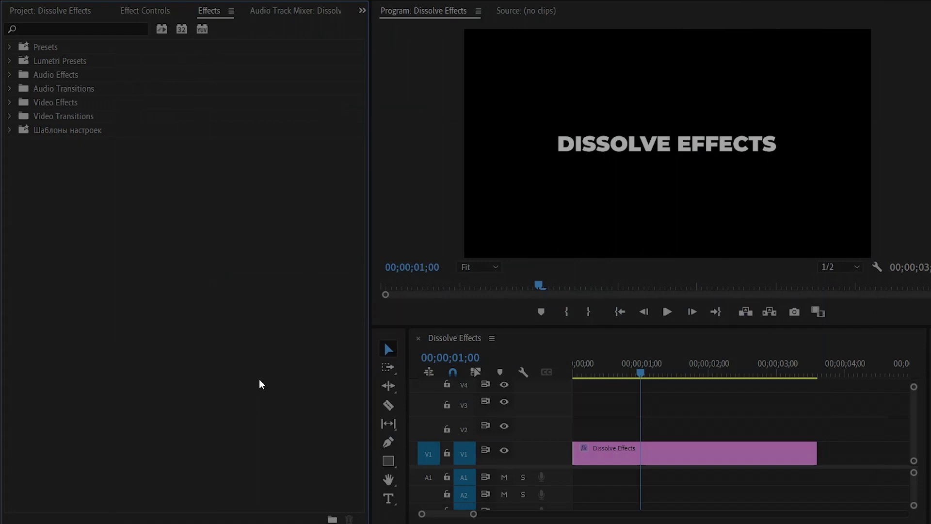
- Select the DISSOLVE EFFECTS title clip on track V1 of the timeline
click(627, 458)
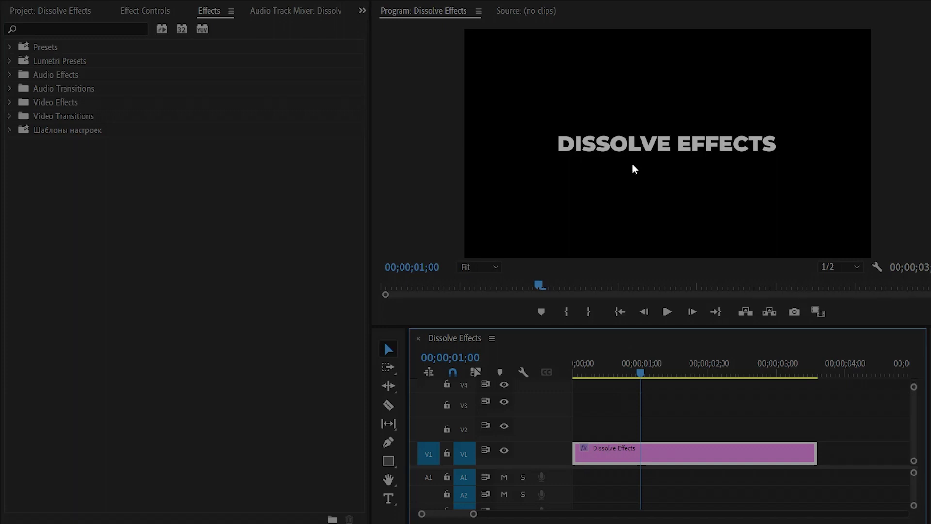
- Find Block Dissolve in Effects and apply it to the title clip
click(211, 12)
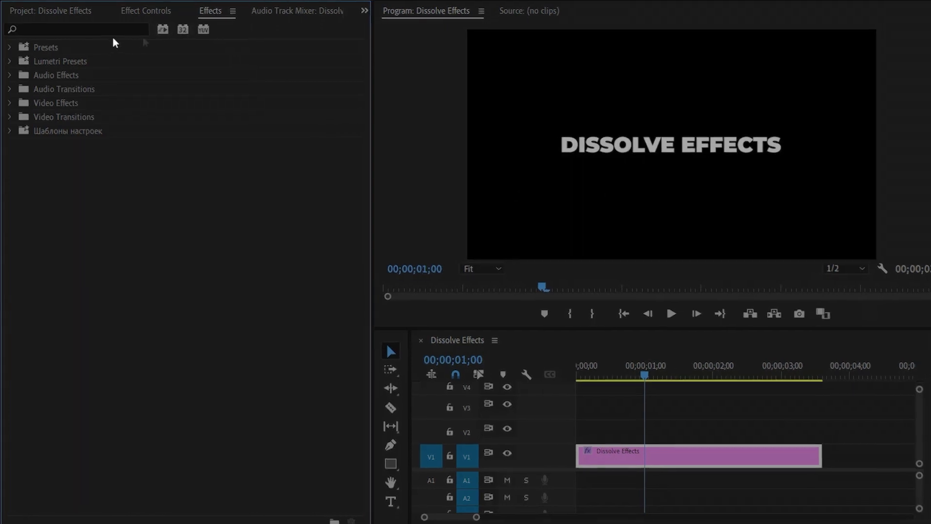
text(block)
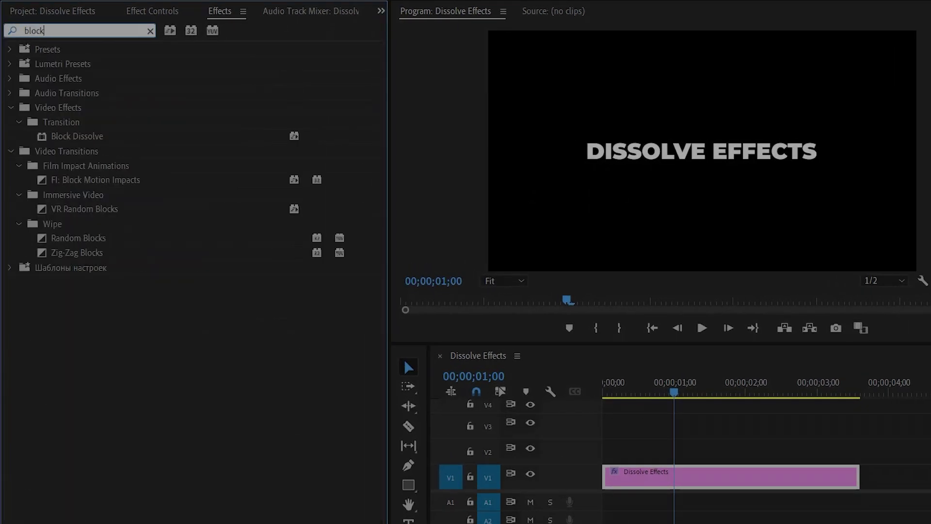
drag(85, 137, 658, 473)
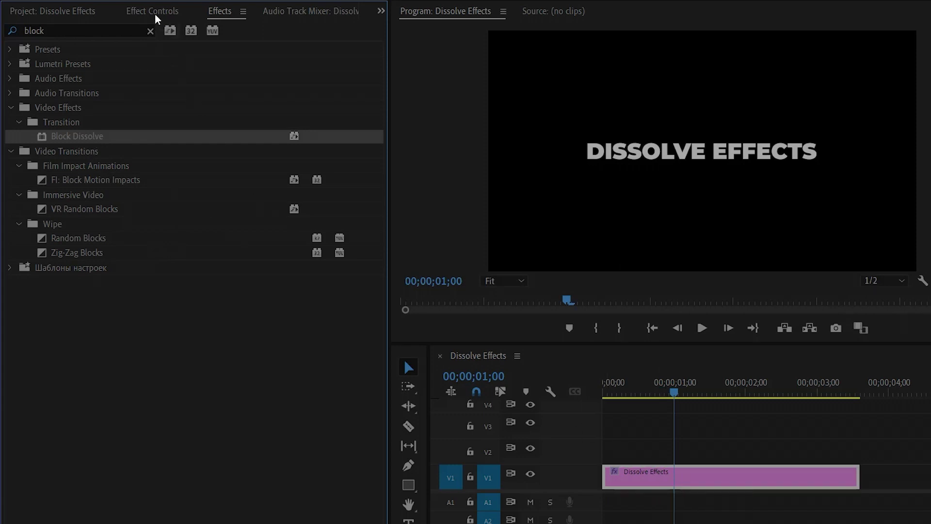
- Set Block Dissolve Transition Completion to 100% and return the playhead to the clip start
click(156, 16)
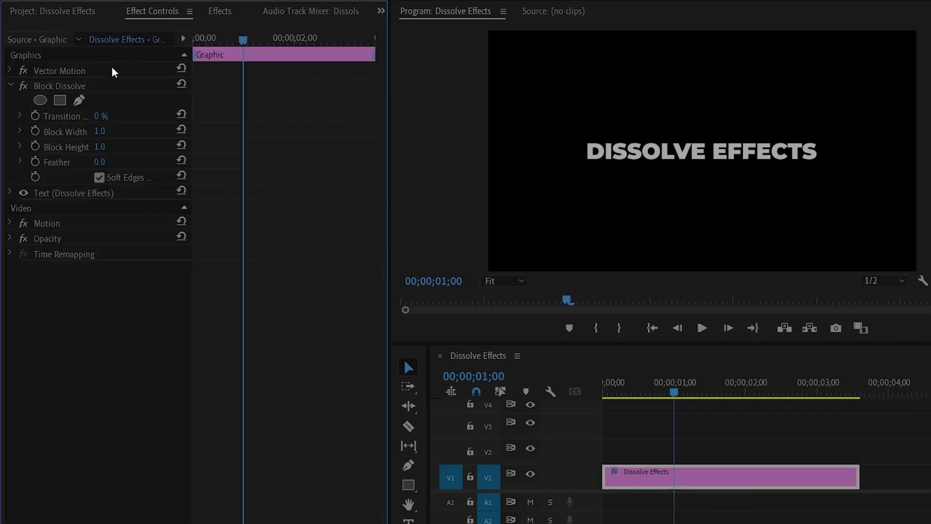
click(87, 86)
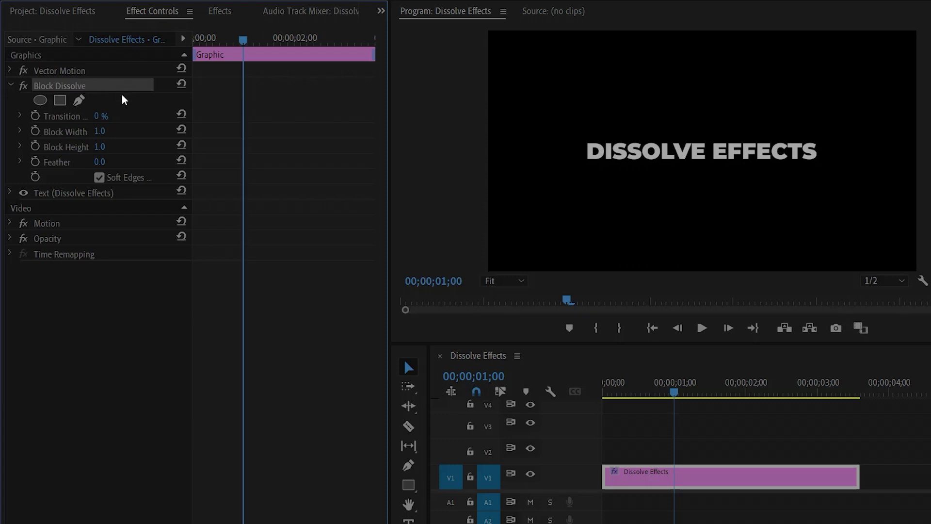
click(103, 116)
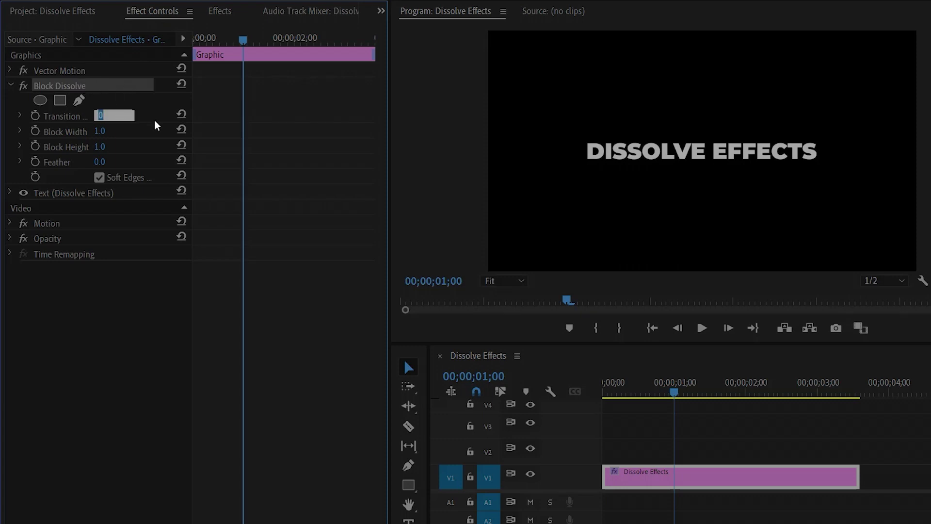
text(100)
key(Return)
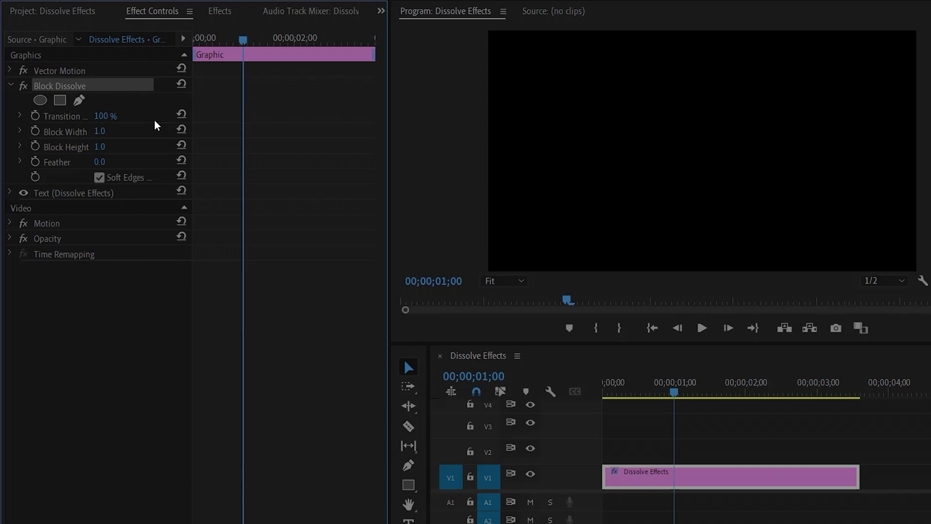
drag(241, 40, 181, 45)
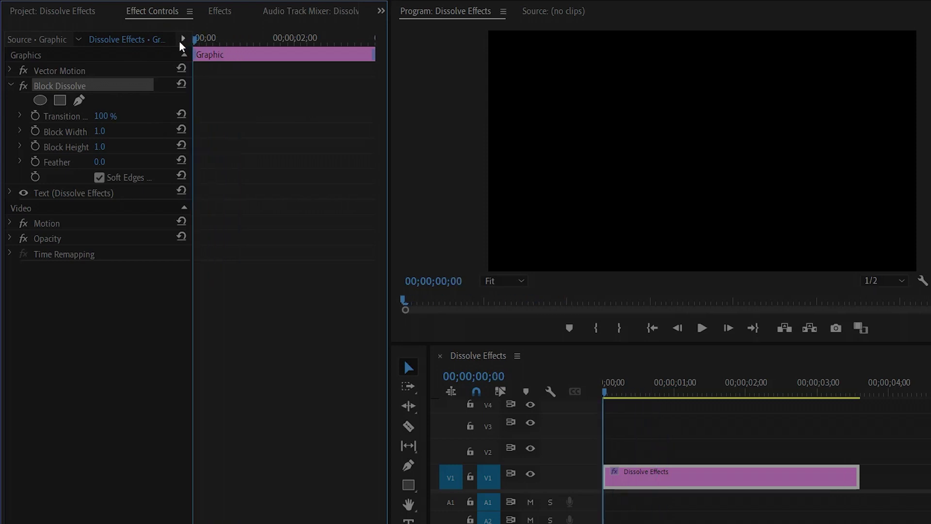
- Keyframe Transition Completion at 100% at the start and 10% at one second
click(36, 119)
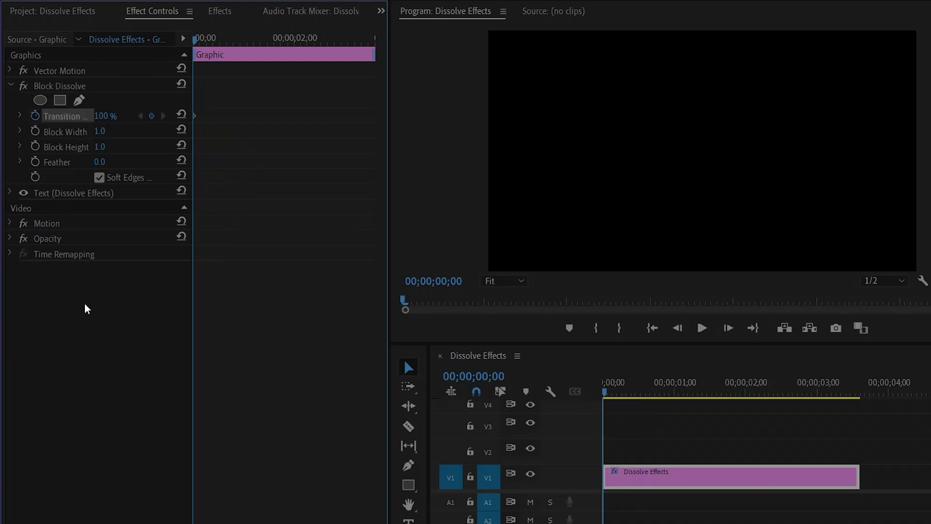
key(space)
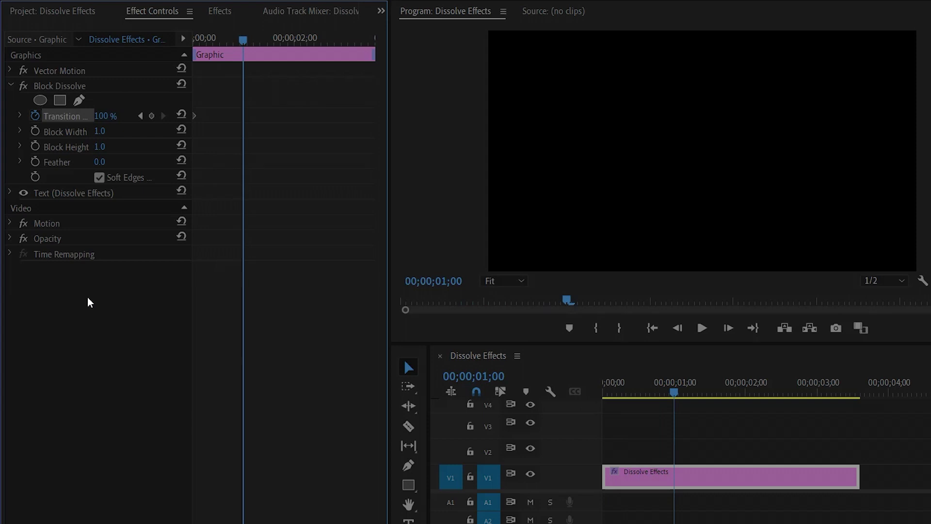
click(108, 117)
text(10)
key(Return)
- Preview the dissolve-in with the program monitor zoomed to 75%
key(j)
key(space)
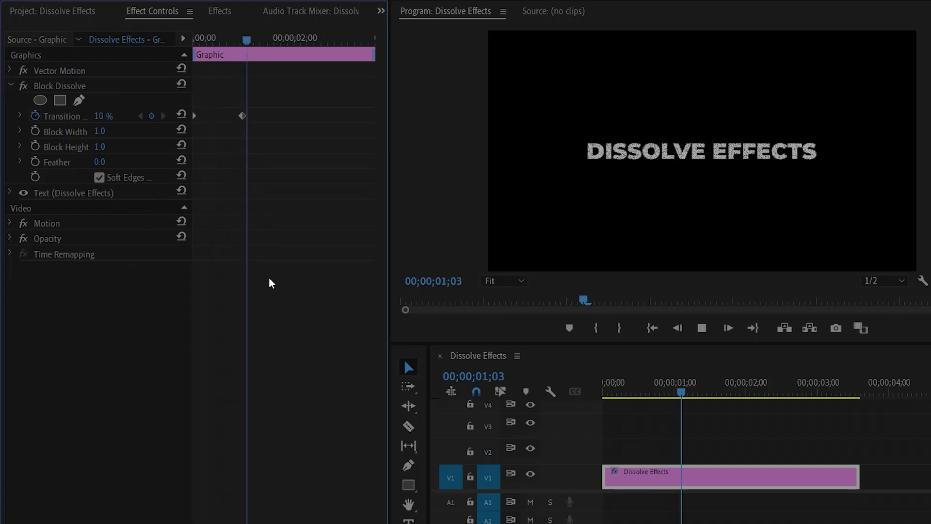
key(j)
key(l)
key(k)
click(463, 268)
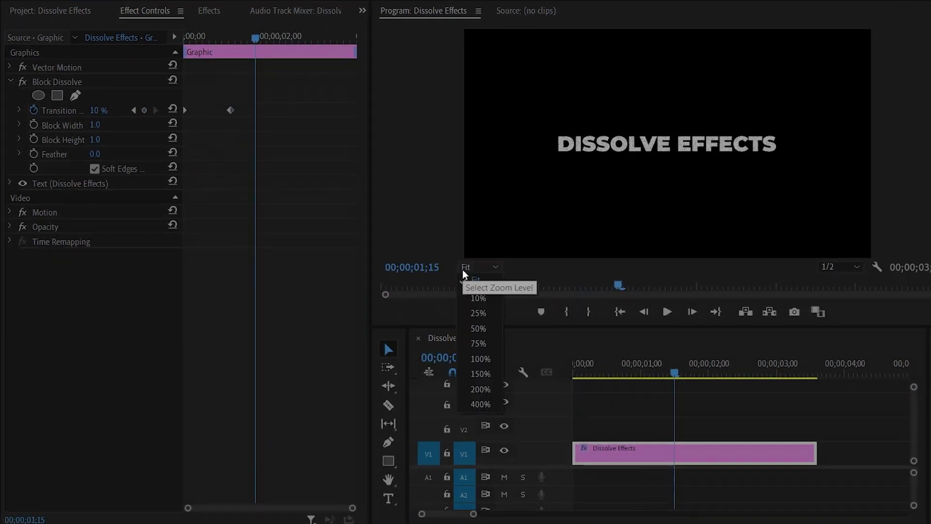
click(466, 341)
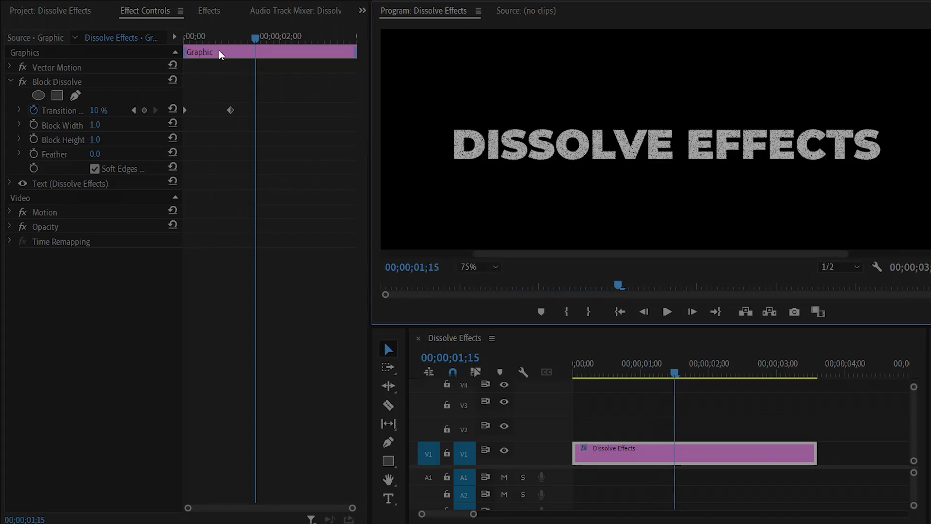
key(Home)
key(space)
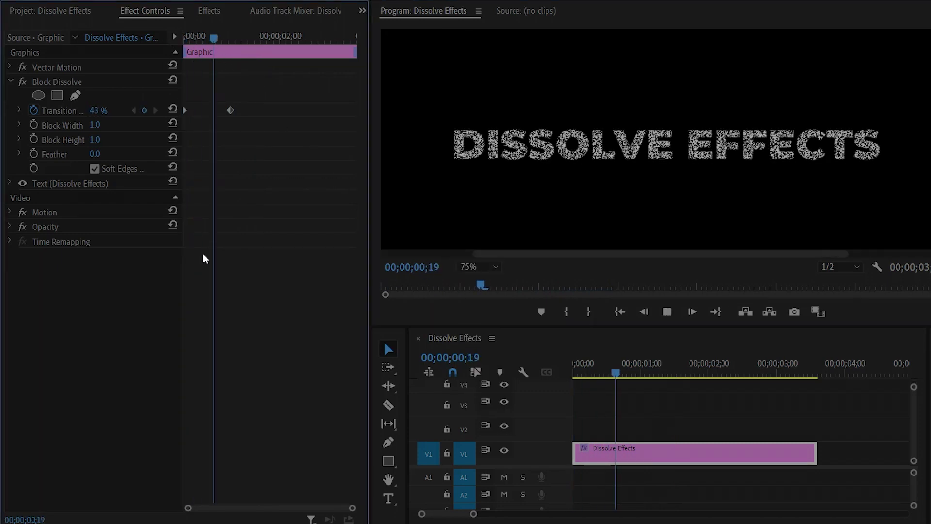
key(space)
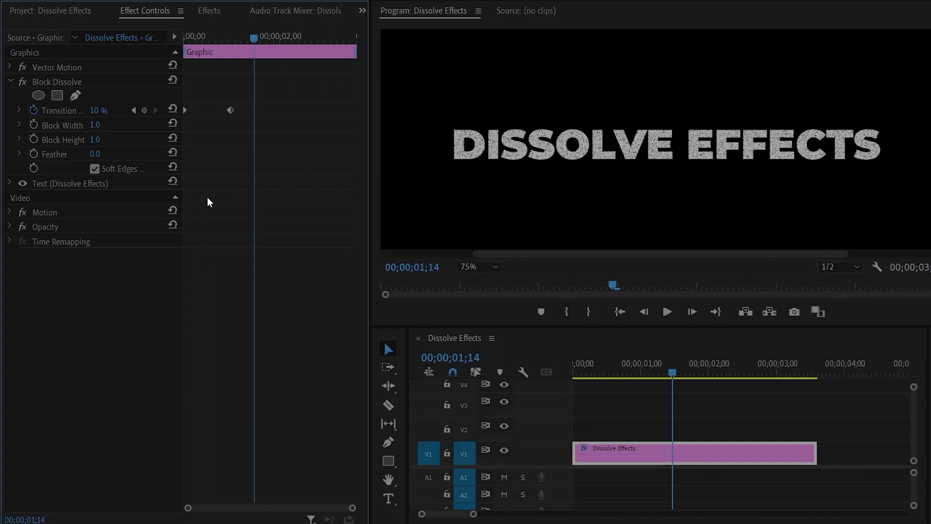
click(209, 11)
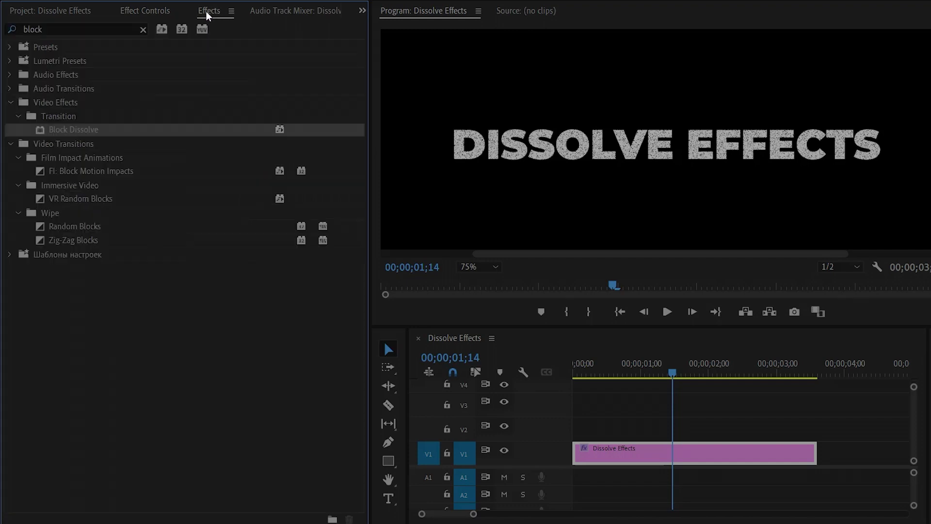
- Search for Turbulent Displace and apply it to the title clip
click(143, 30)
click(119, 30)
text(turb)
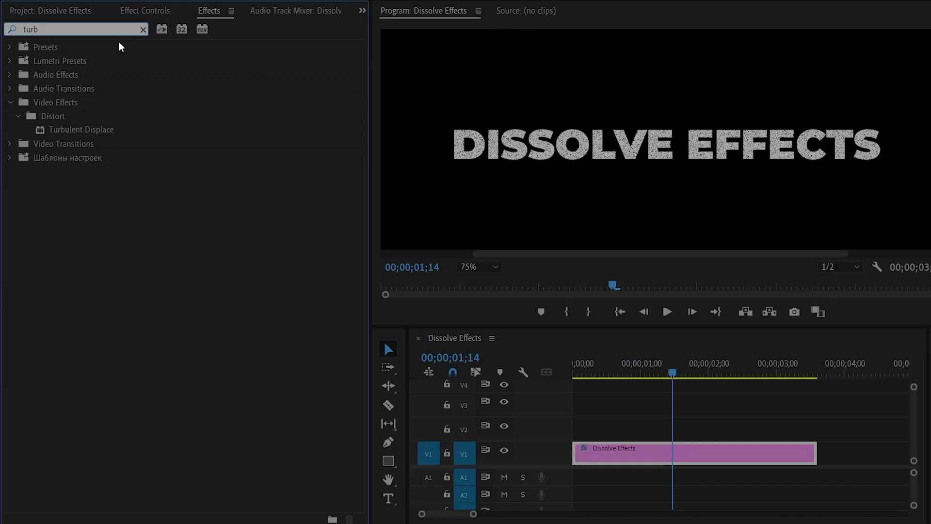
click(88, 130)
drag(93, 134, 598, 446)
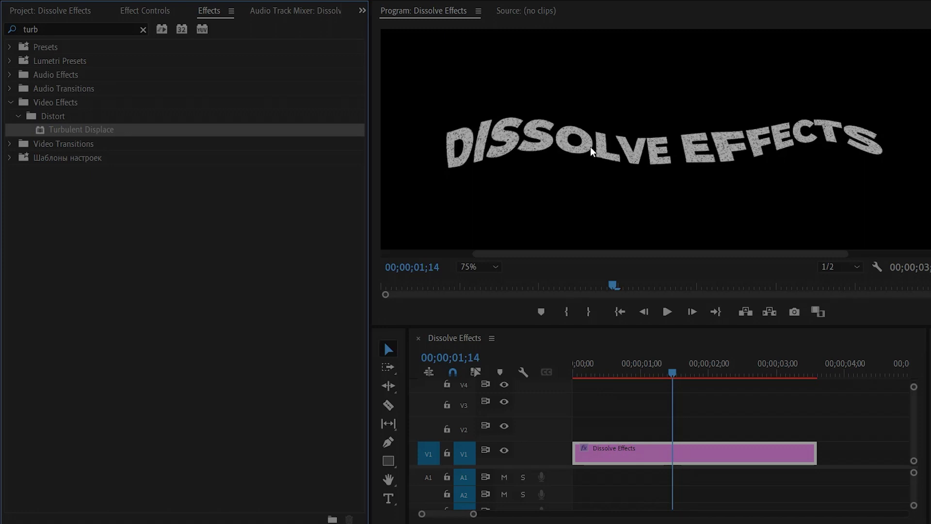
- Set Turbulent Displace pinning to Pin Horizontal and complexity to 2
click(146, 10)
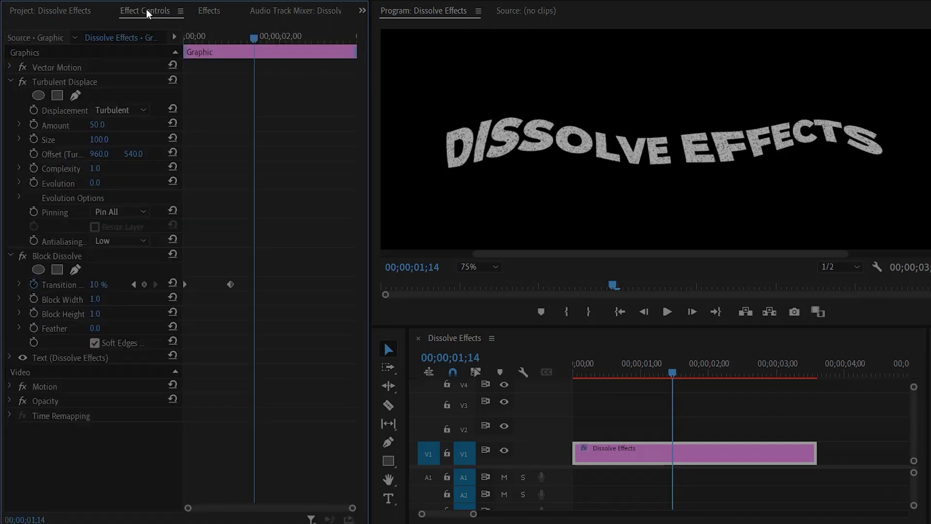
click(74, 83)
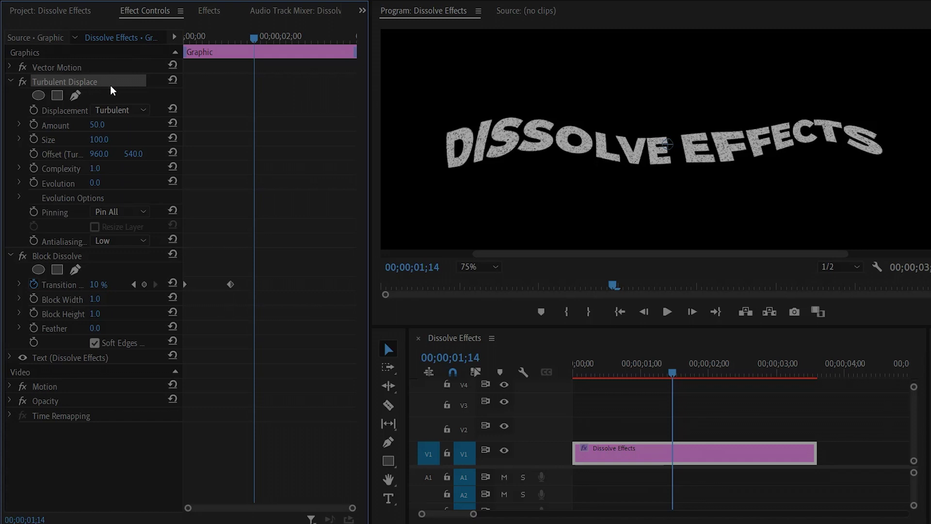
click(63, 214)
click(127, 212)
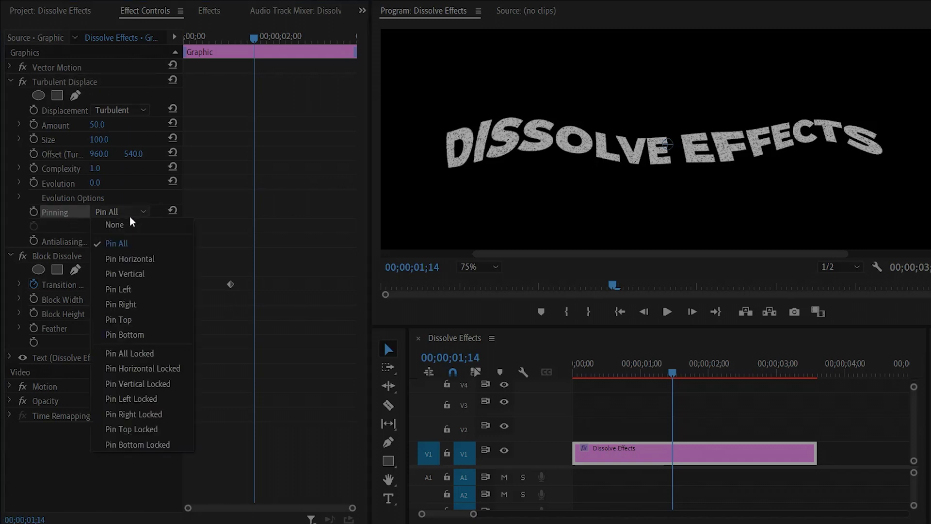
click(177, 374)
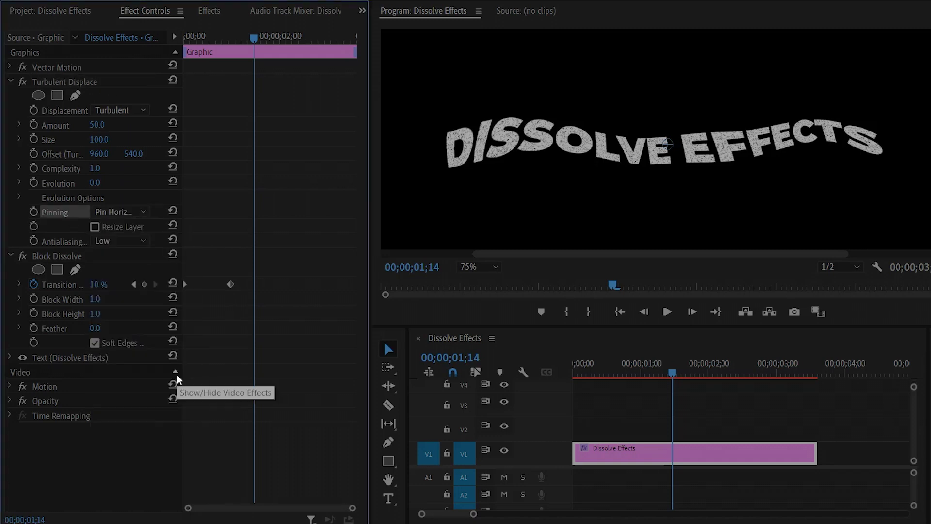
click(107, 167)
text(2)
key(Return)
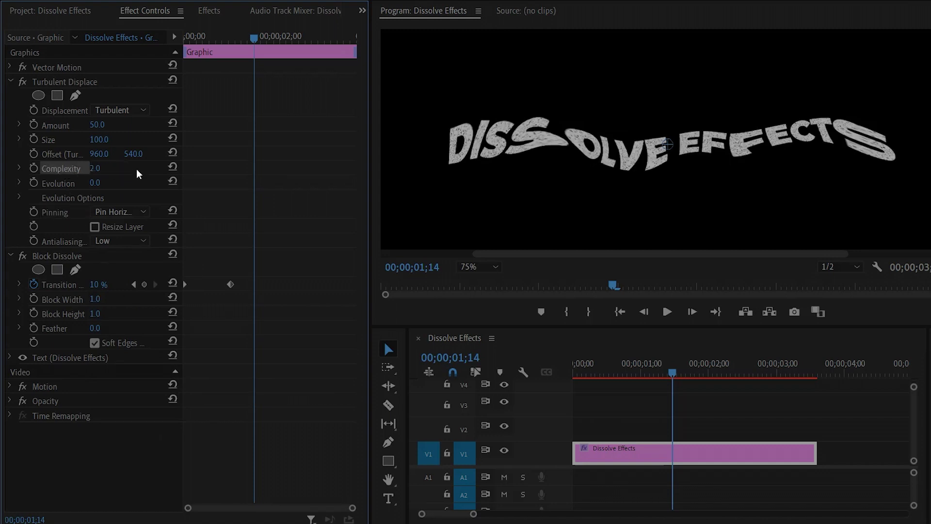
- Set Turbulent Displace size to 50 and amount to 20
click(66, 141)
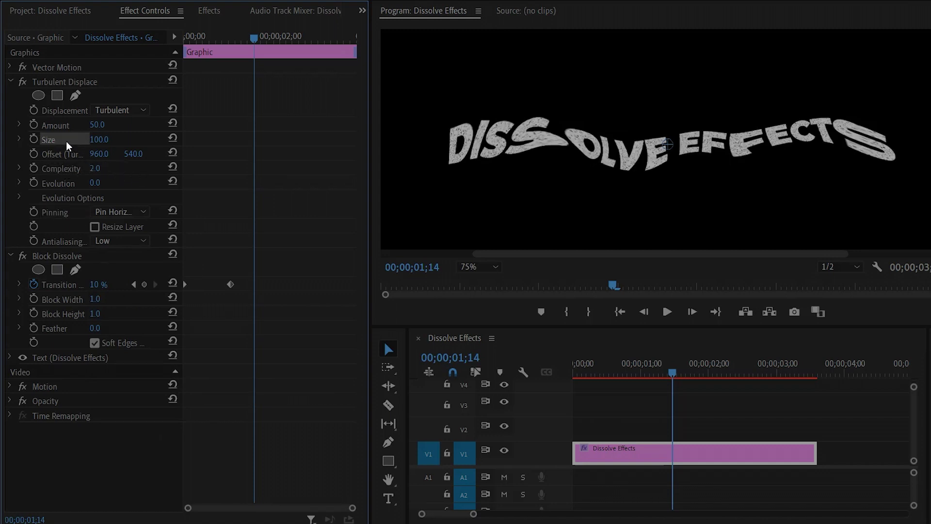
click(99, 139)
text(50)
key(Return)
click(97, 125)
text(20)
key(Return)
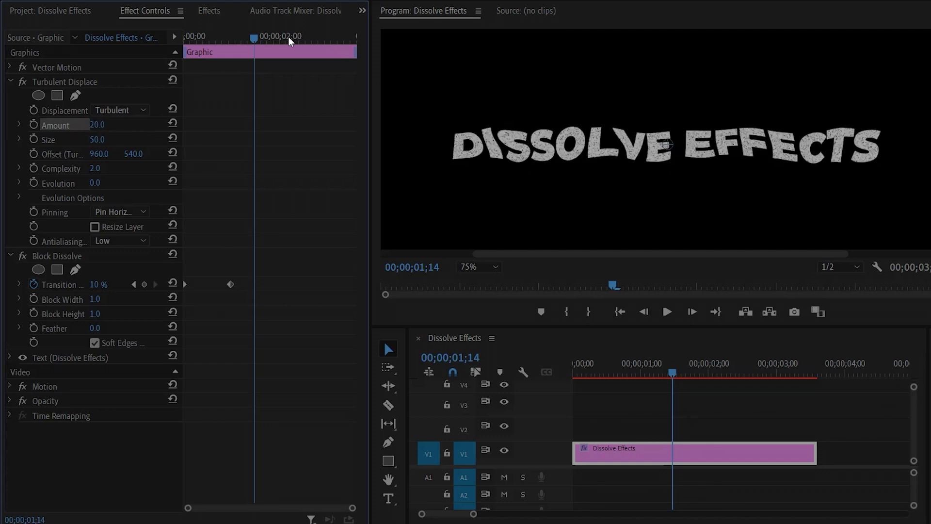
- Keyframe Turbulent Displace Amount from 20 at the start to 0 at one second, then preview
drag(255, 34, 186, 36)
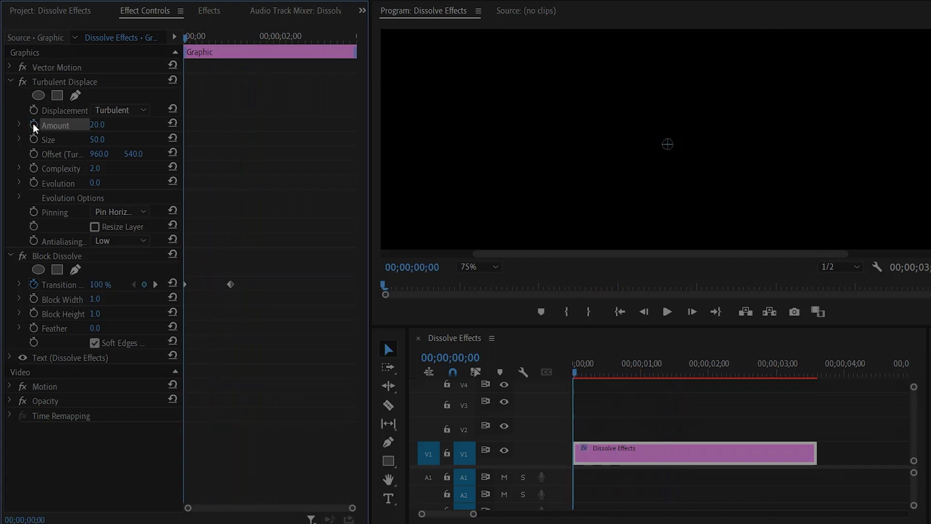
click(33, 124)
key(space)
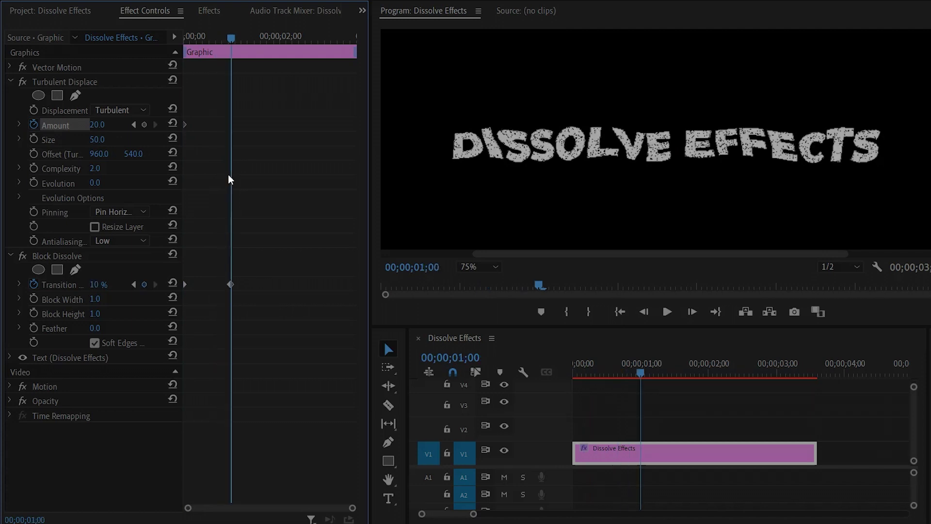
click(100, 124)
text(0)
key(Return)
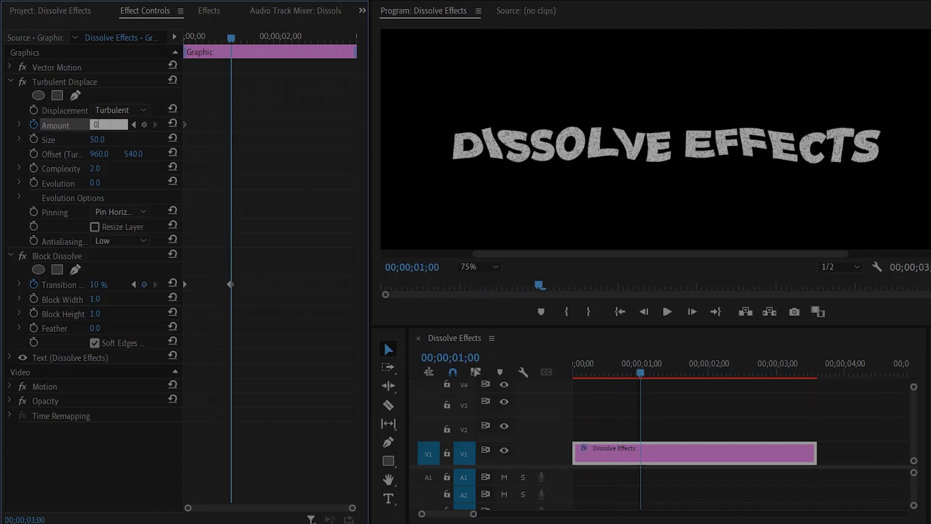
drag(209, 36, 175, 36)
key(space)
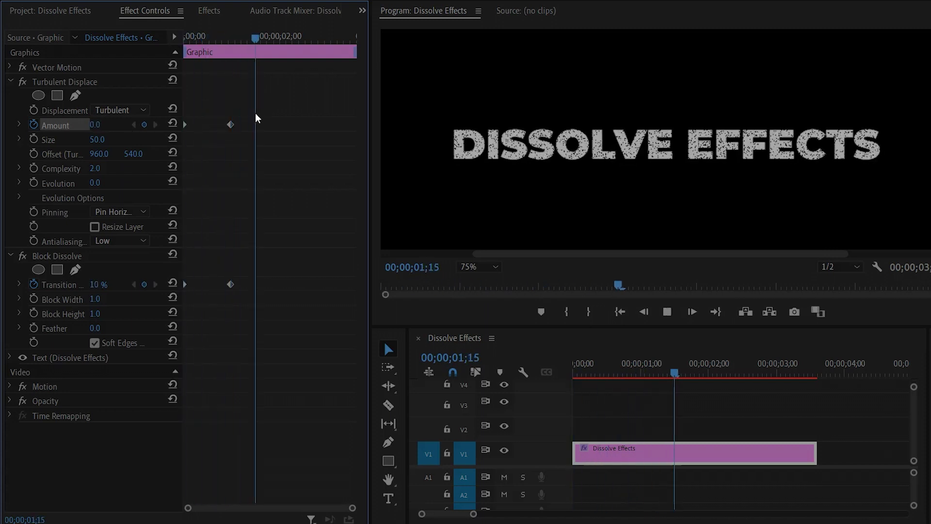
drag(204, 37, 185, 37)
key(space)
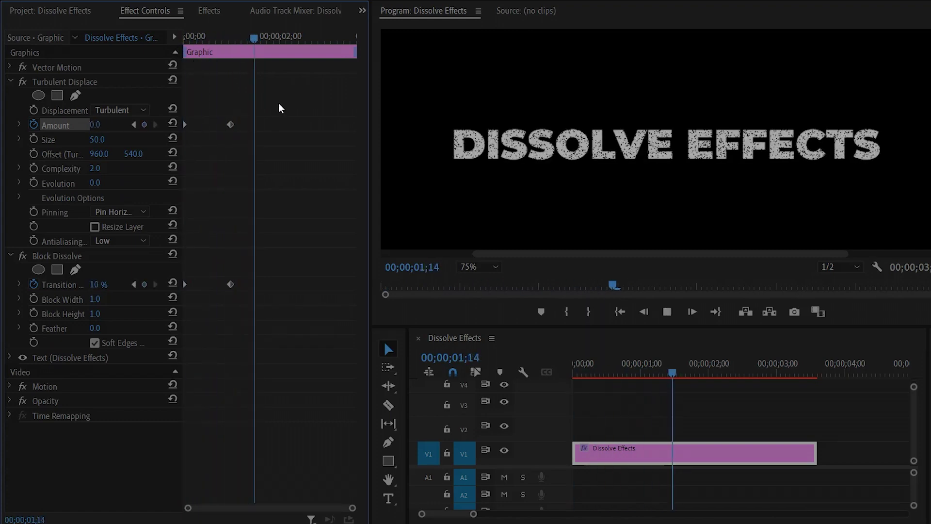
key(space)
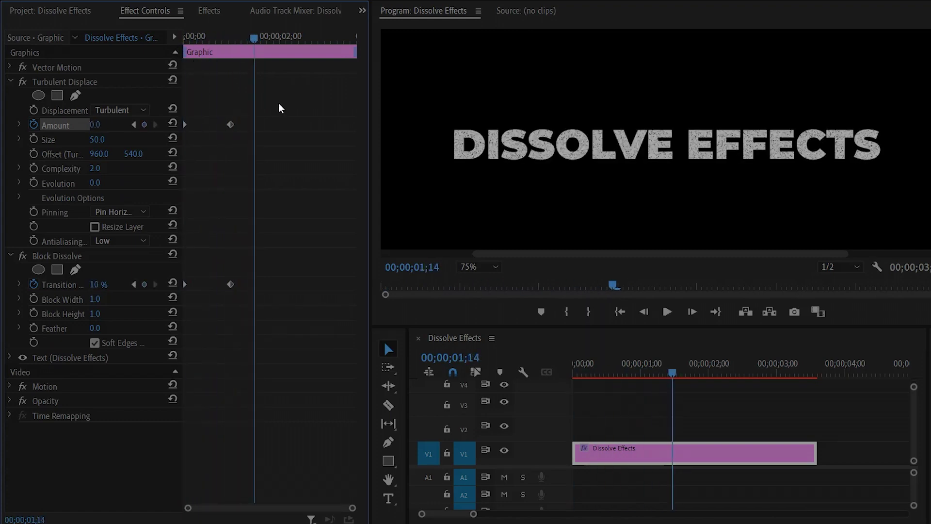
- Ease in the later Amount keyframe, ease out the first, and play back
right_click(231, 127)
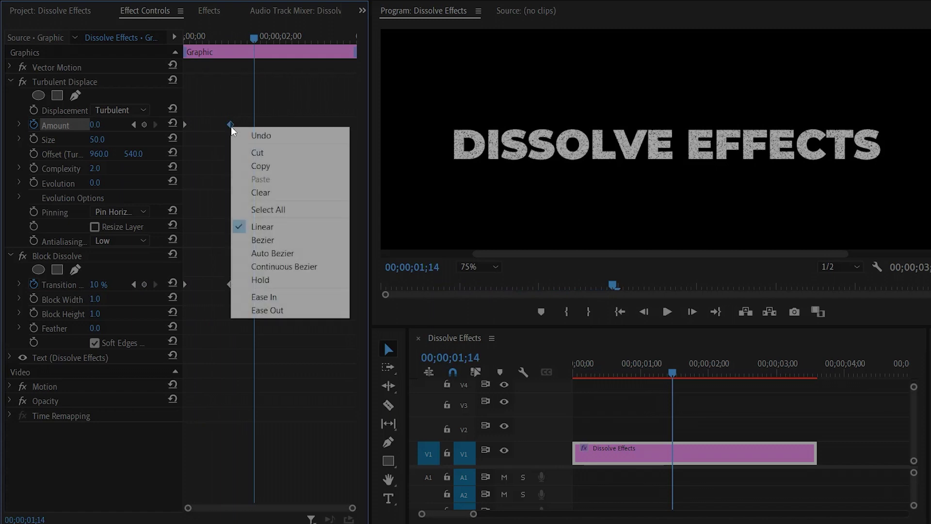
click(296, 299)
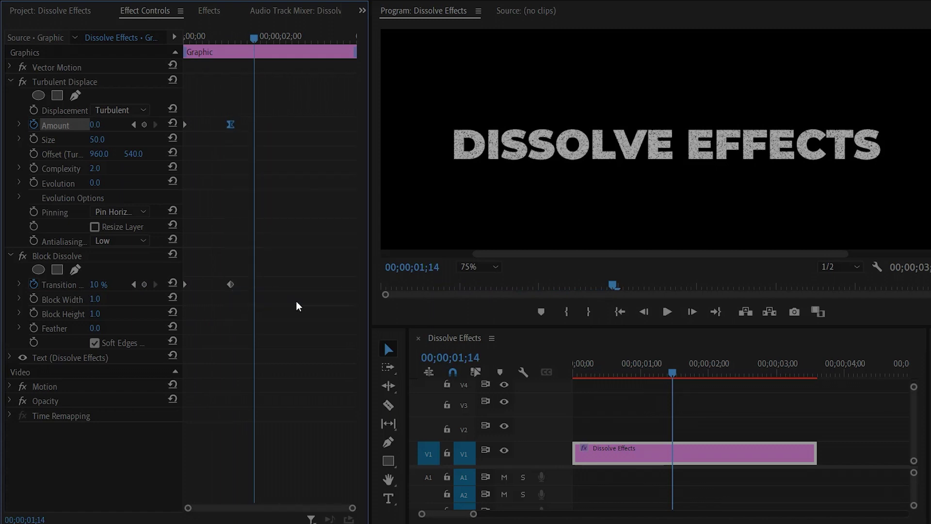
right_click(187, 125)
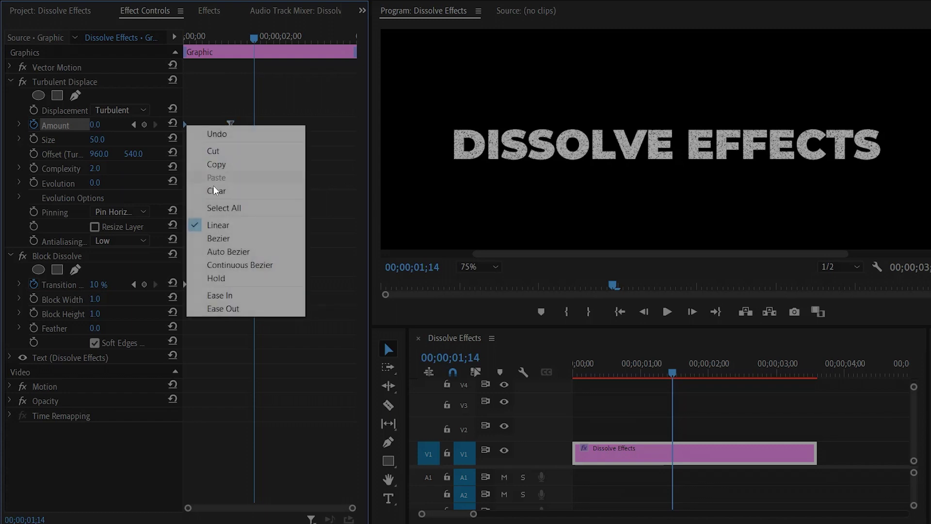
click(221, 308)
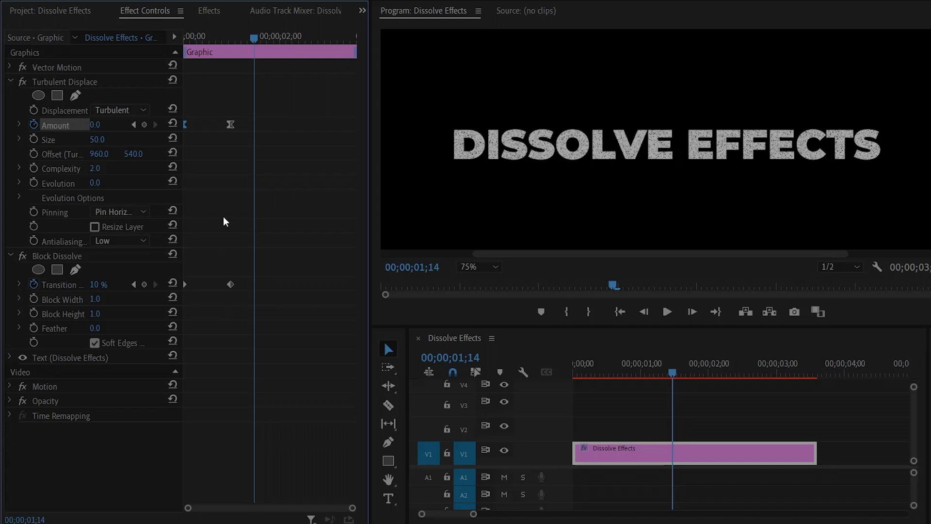
key(Home)
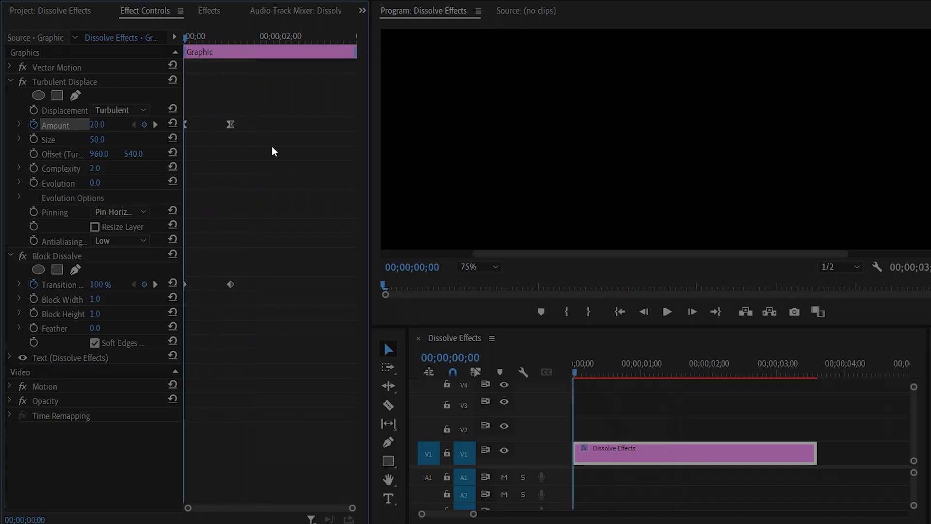
key(space)
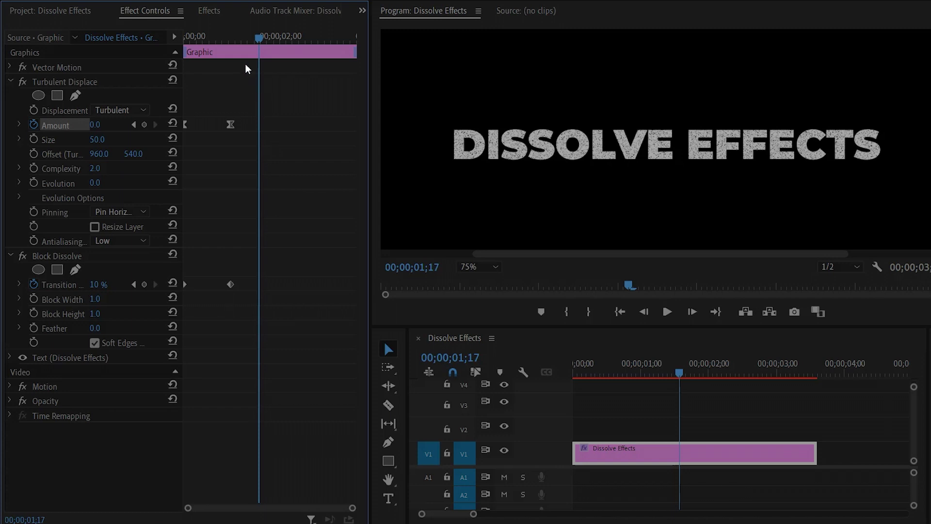
- Search for Roughen Edges and apply it to the title clip
click(210, 10)
click(142, 28)
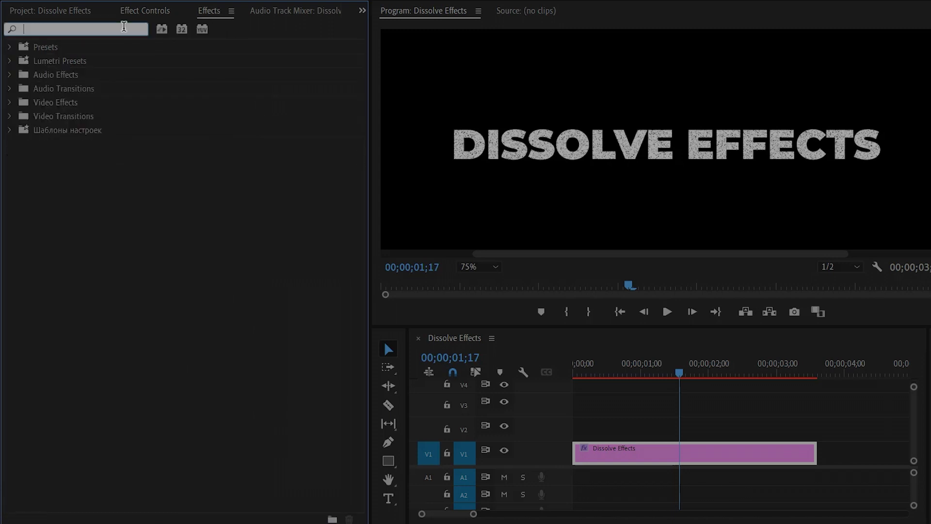
text(rough)
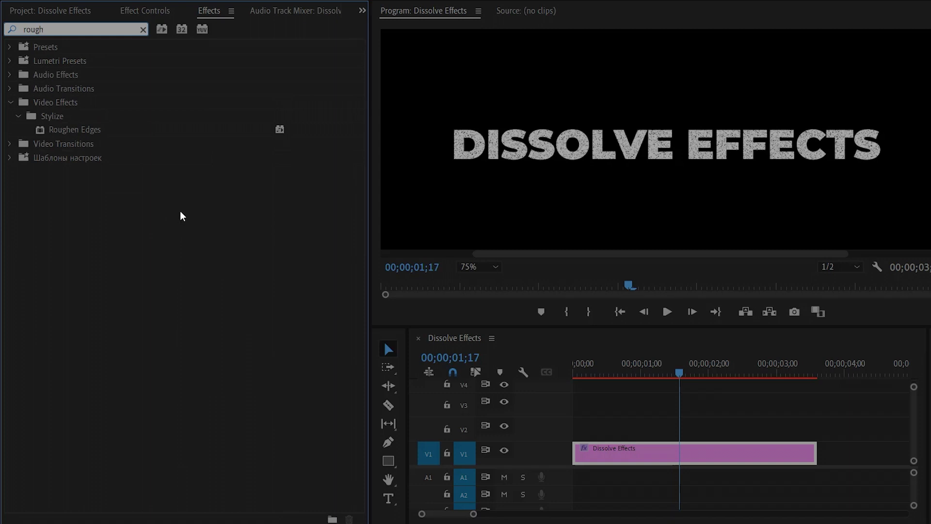
drag(83, 131, 618, 449)
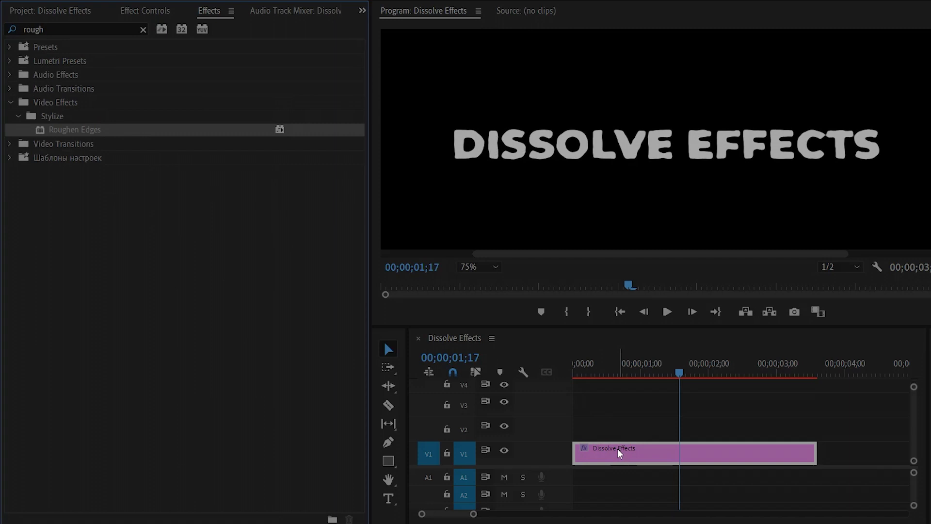
- Set Roughen Edges Complexity to 10 and Scale to 300
click(146, 11)
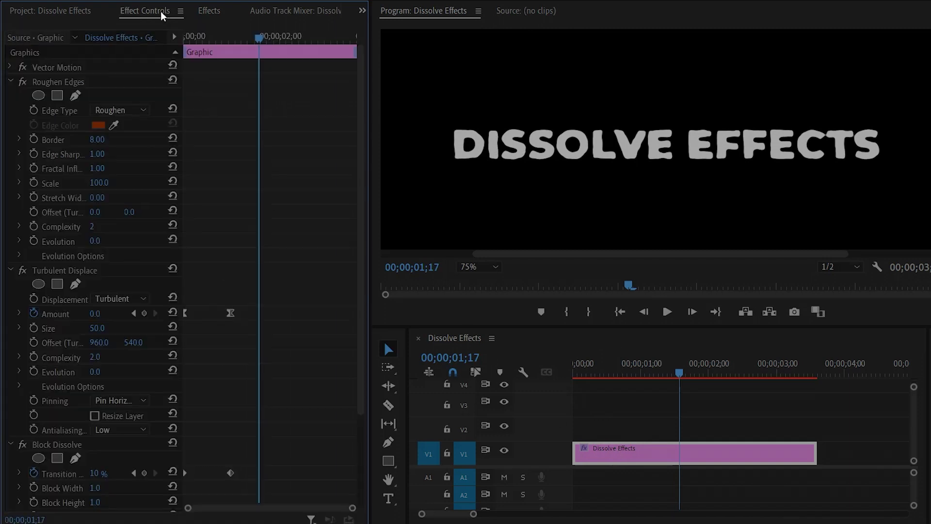
click(83, 81)
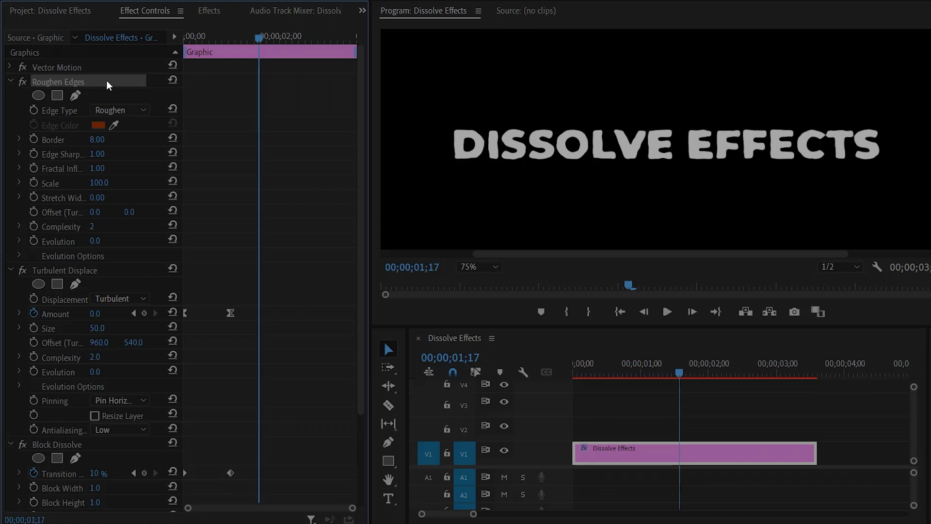
click(69, 228)
click(109, 224)
text(10)
key(Return)
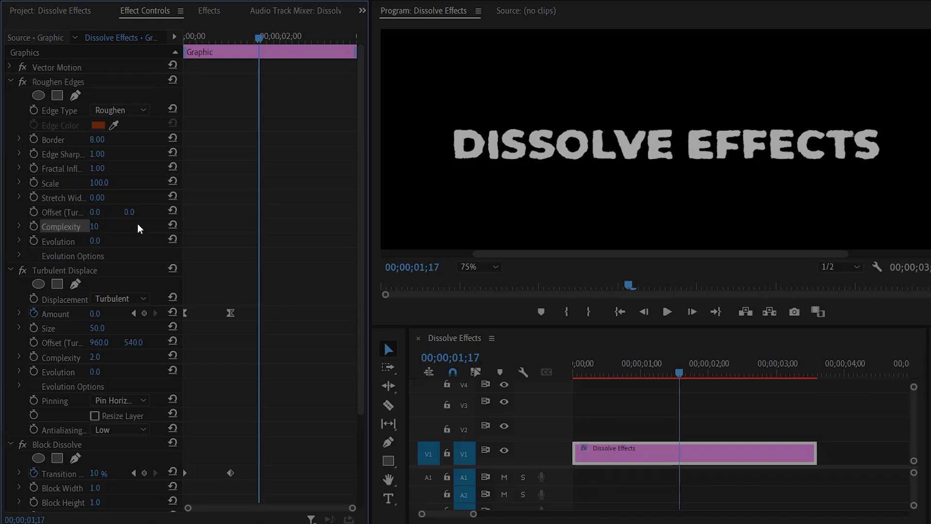
click(60, 185)
click(99, 182)
text(300)
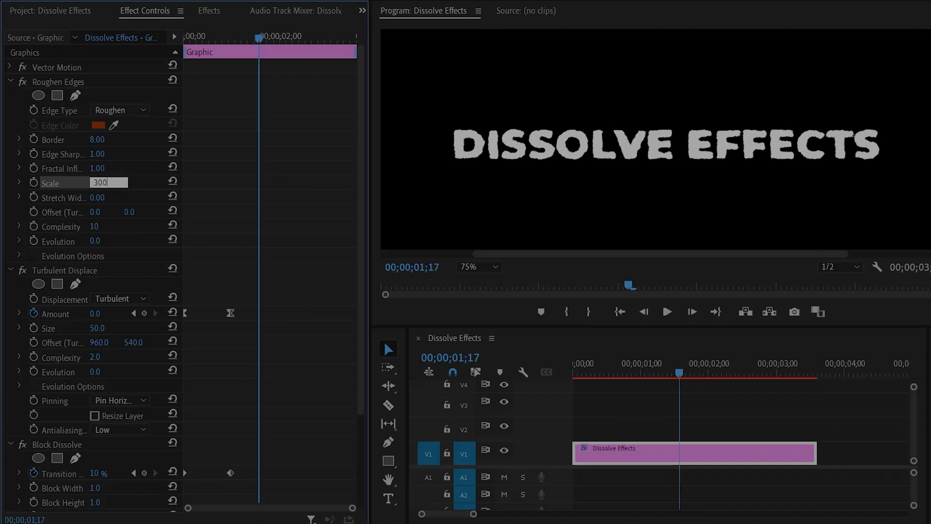
key(Return)
- Set Edge Sharpness 5, Border 10 and Edge Type Cut, then scrub to preview
click(68, 155)
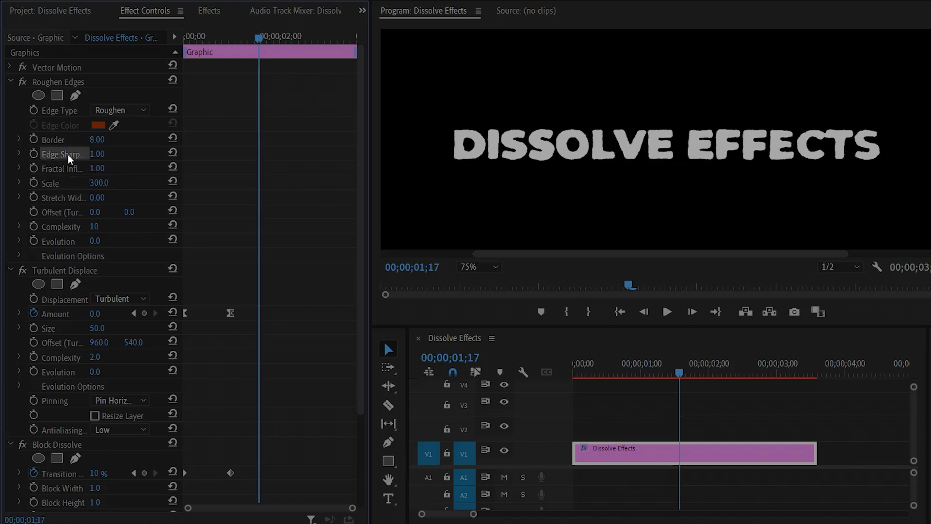
click(97, 154)
text(5)
key(Return)
click(97, 140)
text(10)
key(Return)
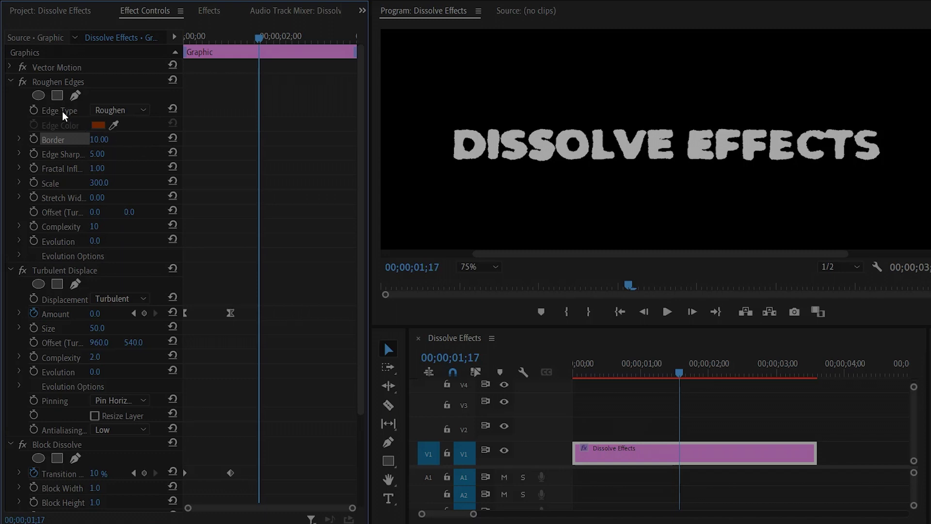
click(121, 112)
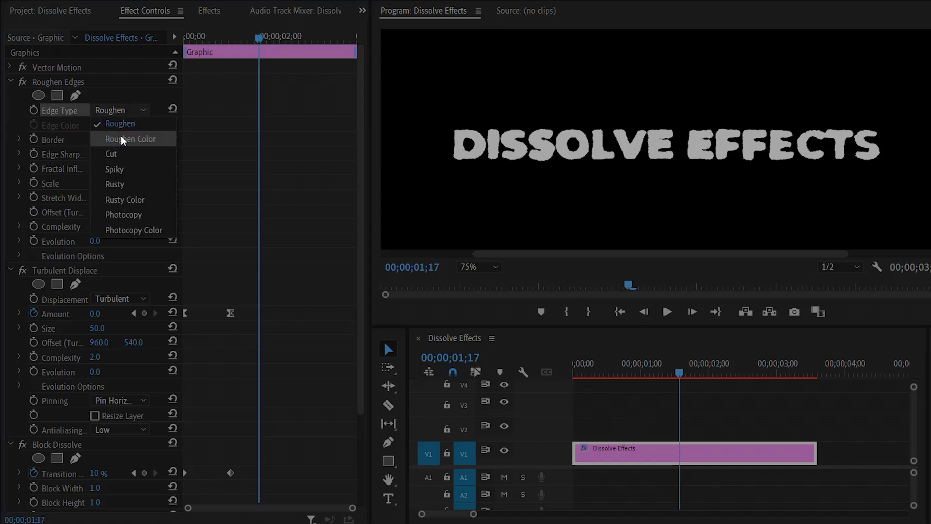
click(120, 153)
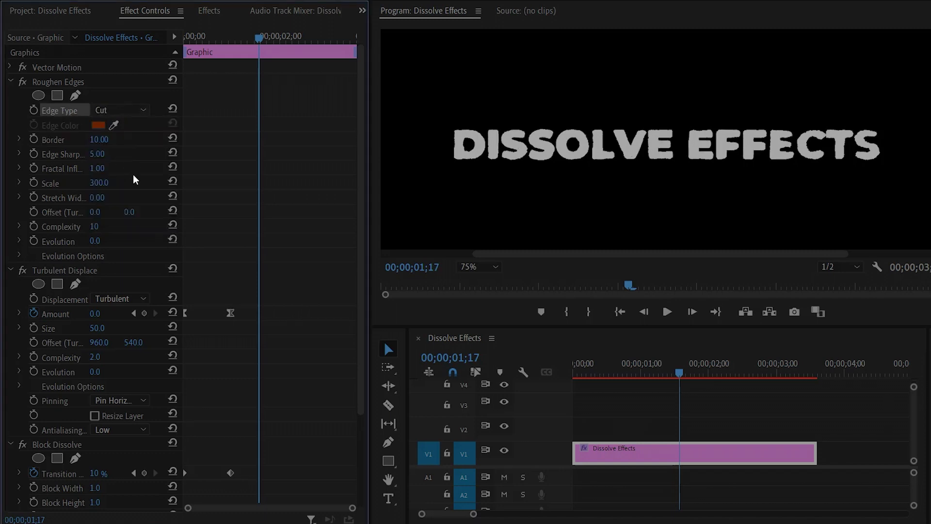
drag(260, 40, 266, 93)
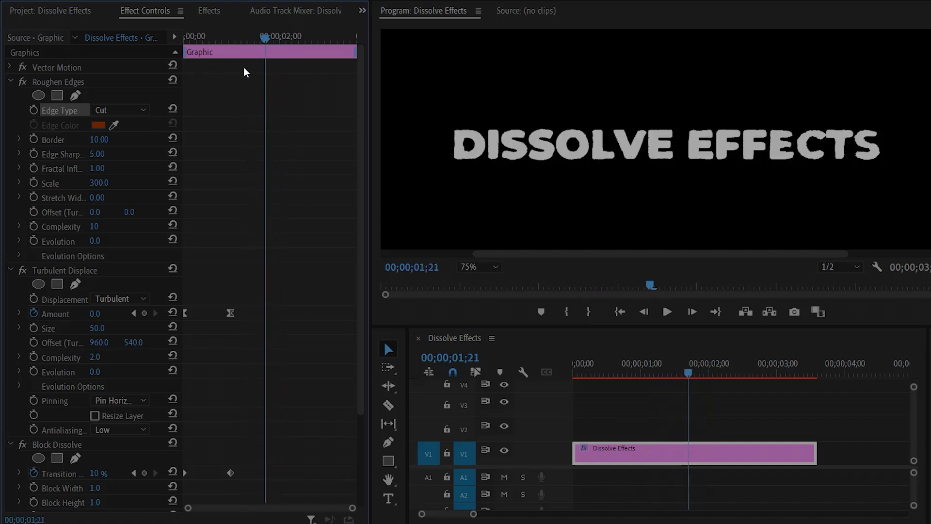
drag(237, 39, 185, 36)
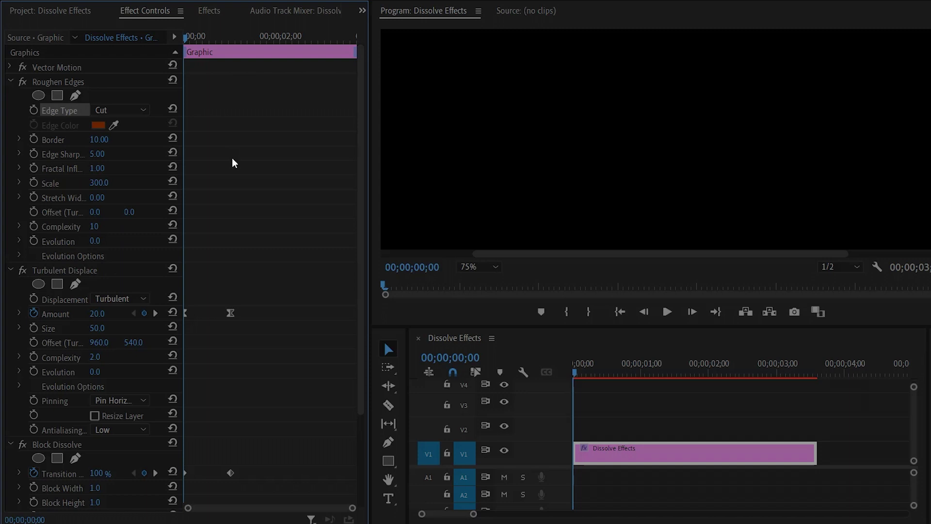
- Add starting keyframes for Roughen Edges Border and Edge Sharpness
click(34, 140)
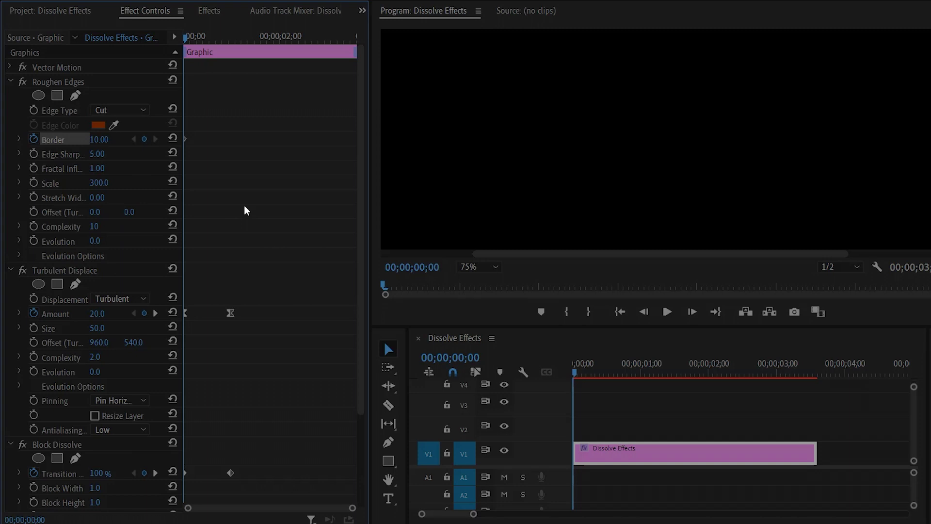
key(space)
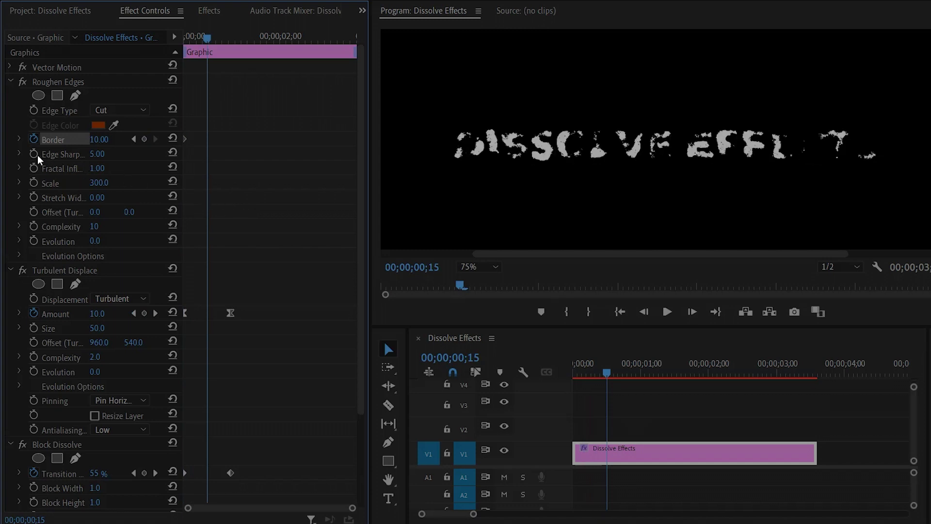
click(33, 153)
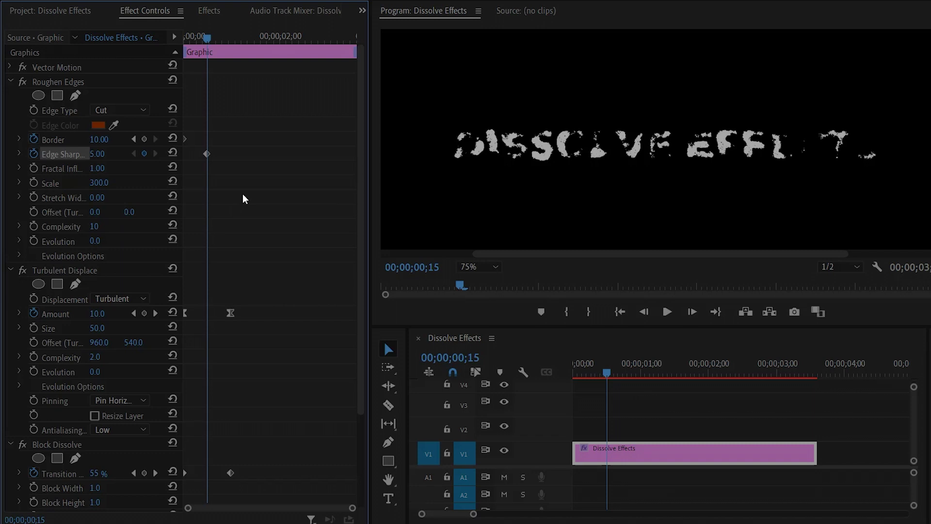
- At one second set Edge Sharpness and Border to 0, then scrub the first second
key(shift+Right)
key(shift+Right)
key(shift+Right)
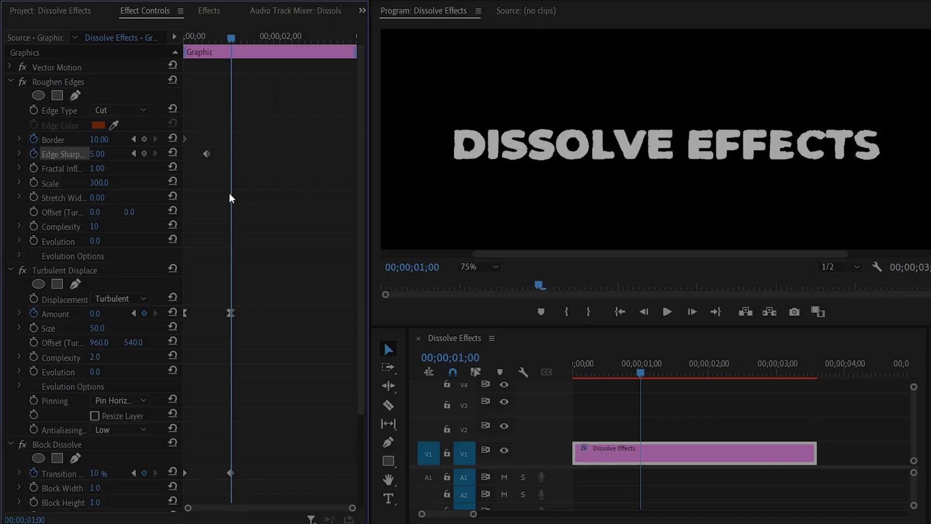
click(99, 153)
text(0)
key(Return)
click(101, 139)
text(0)
key(Return)
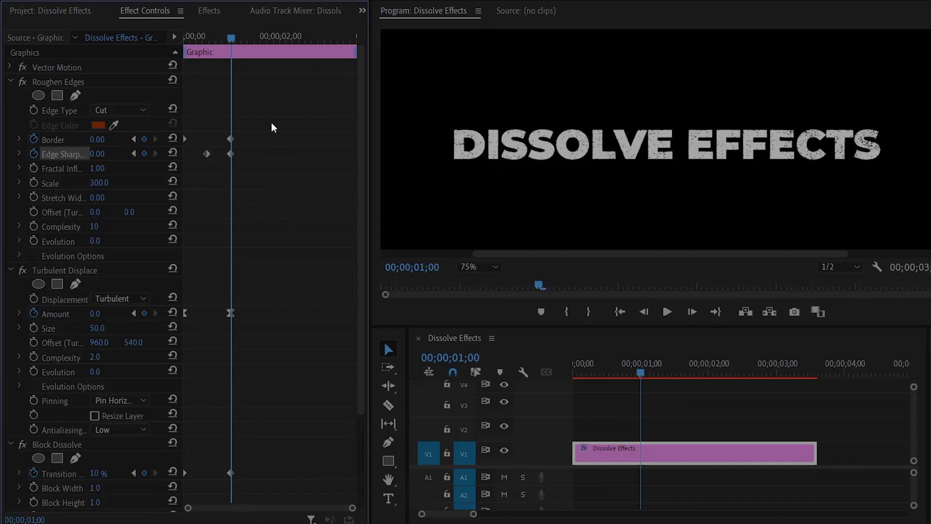
drag(232, 38, 254, 62)
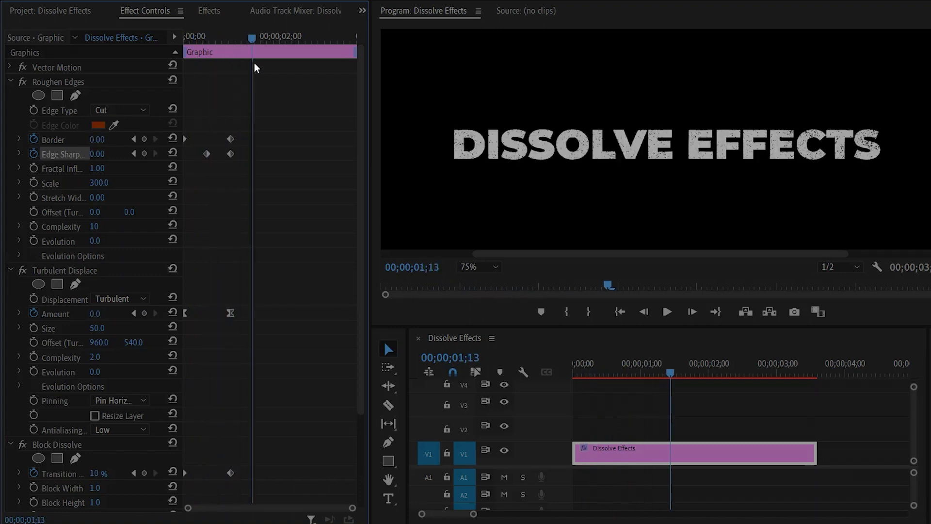
- Apply Ease In to the later Edge Sharpness and Border keyframes
click(230, 154)
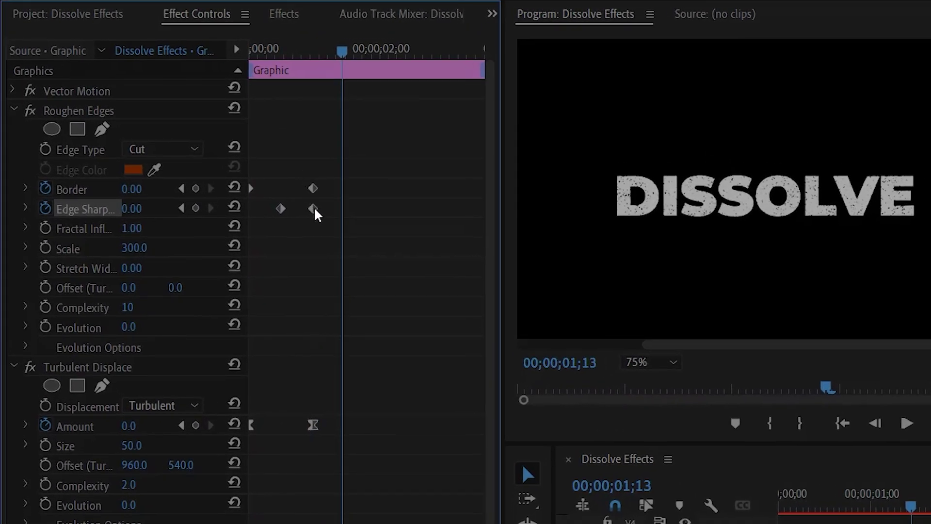
right_click(315, 213)
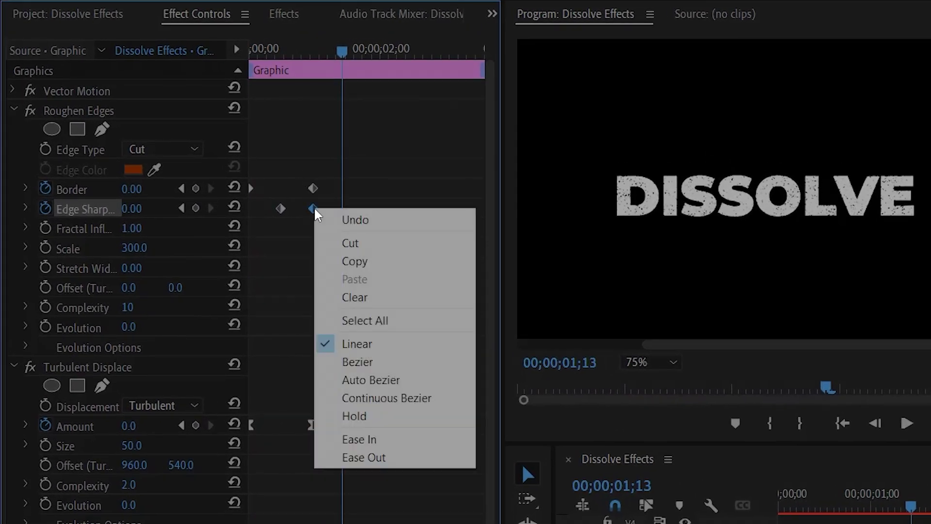
click(381, 440)
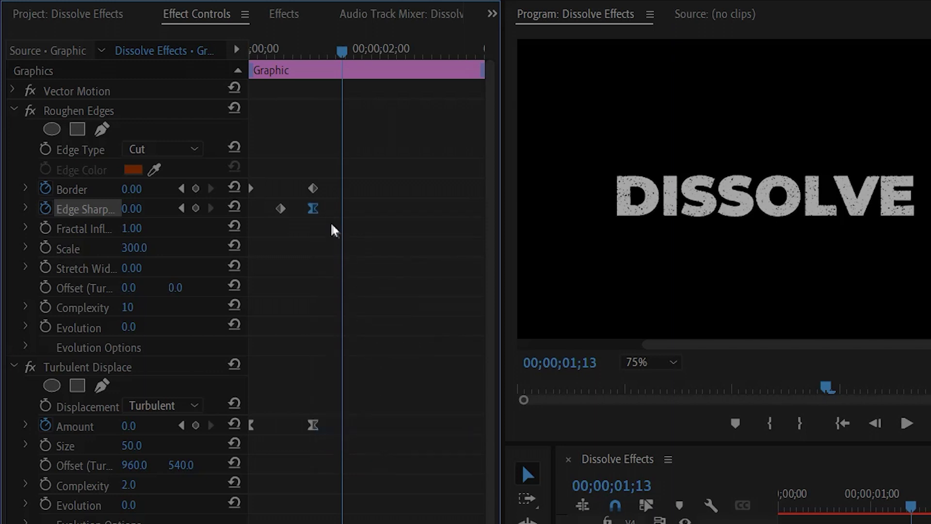
click(313, 188)
right_click(315, 189)
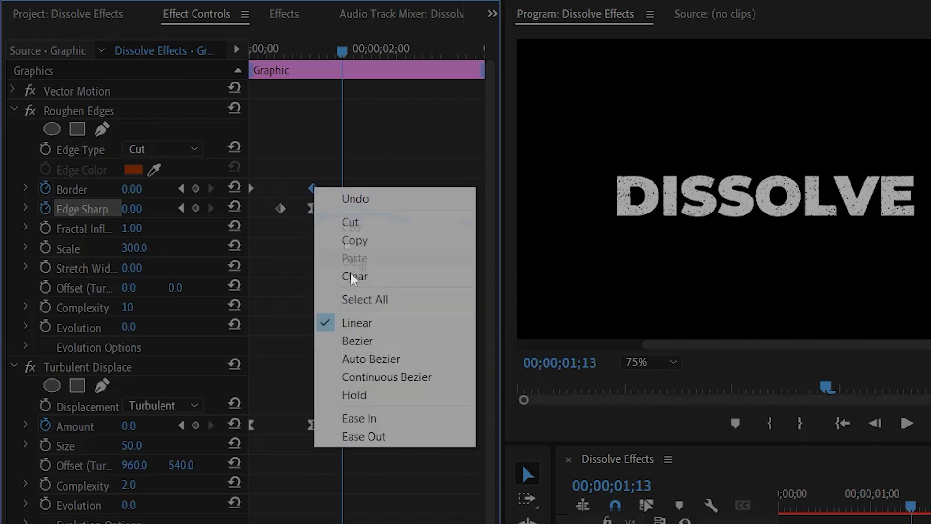
click(371, 419)
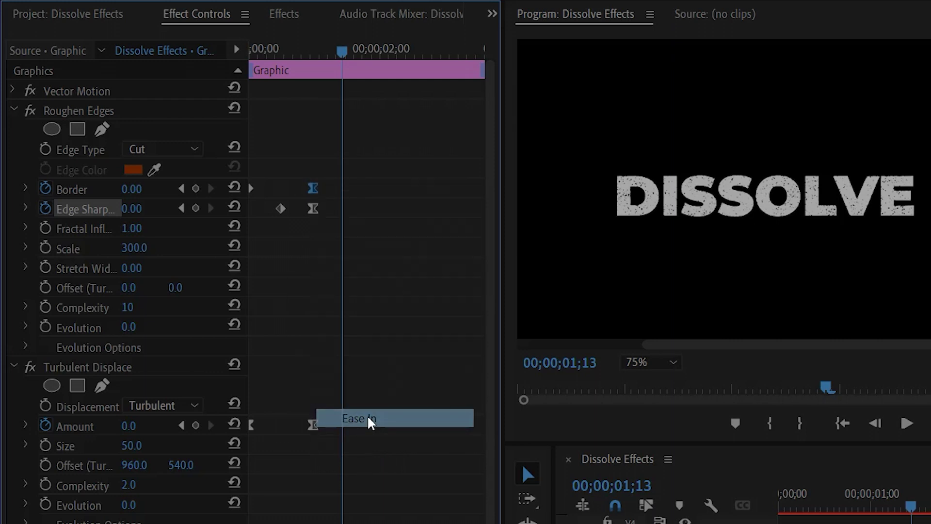
- Apply Ease Out to the earlier Edge Sharpness and Border keyframes
click(281, 209)
right_click(281, 209)
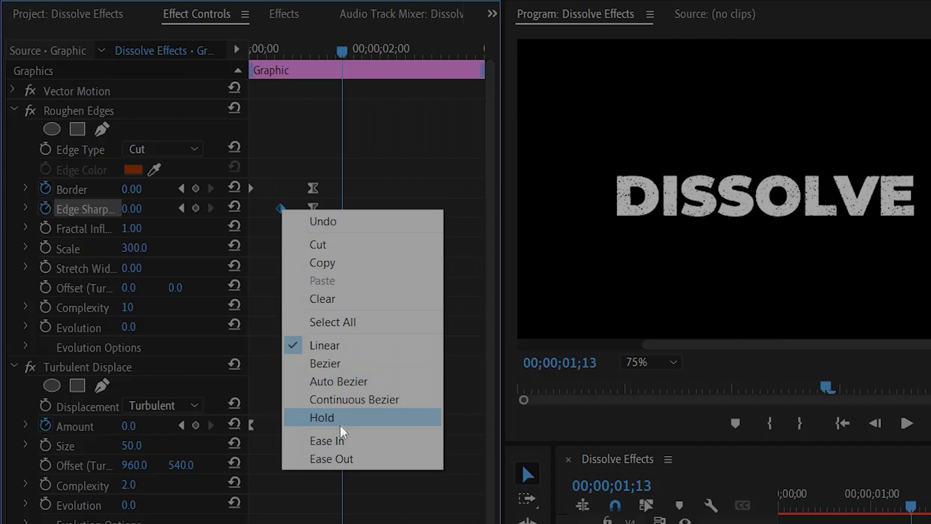
click(342, 459)
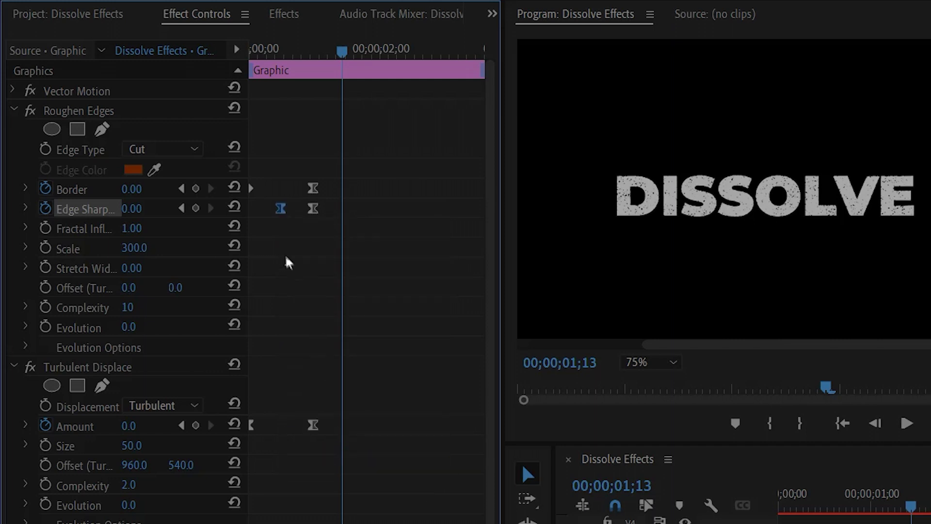
click(251, 190)
right_click(252, 193)
click(315, 437)
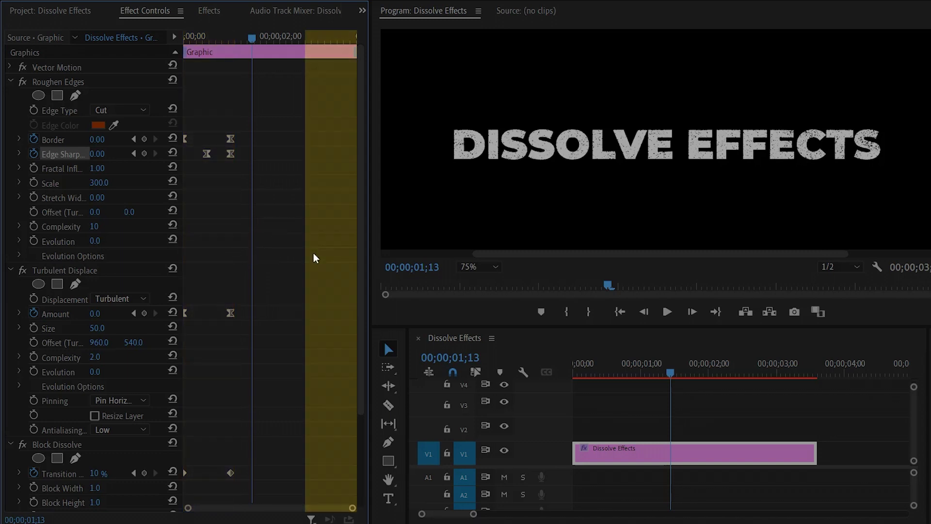
- Drag the playhead to the clip end, then step back to 00;00;02;17
drag(670, 370, 816, 390)
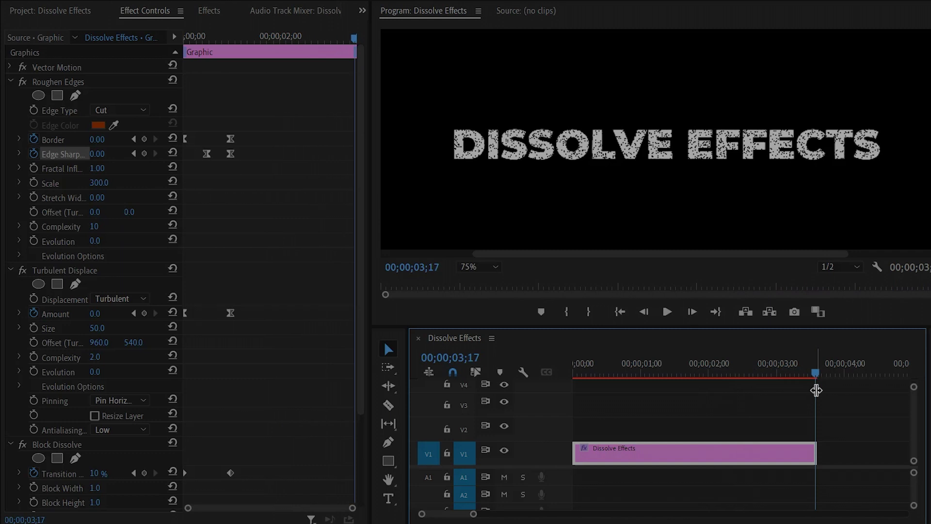
key(Left)
key(Left)
key(Left)
key(Left)
key(Left)
key(Left)
key(Left)
key(Left)
key(Left)
key(Left)
key(Left)
key(Left)
key(Left)
key(Left)
key(Left)
key(Left)
key(Left)
key(Left)
key(Left)
key(Left)
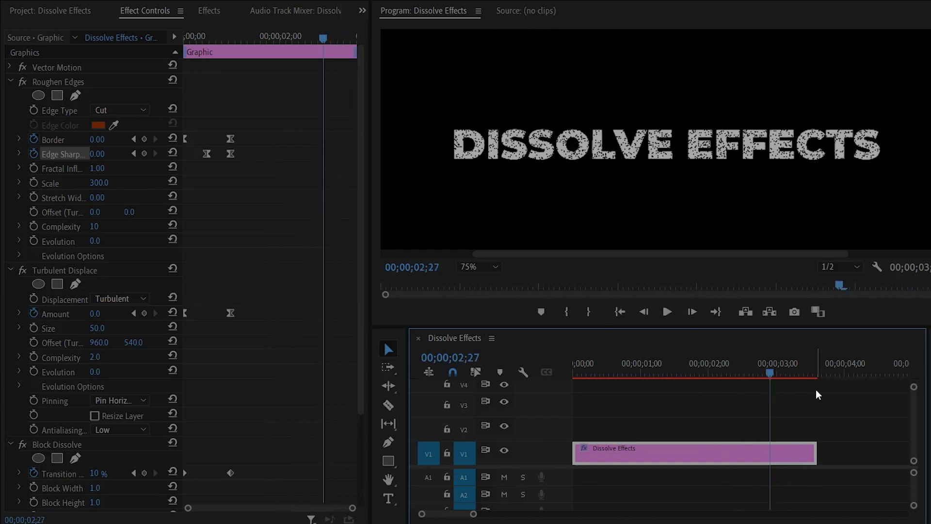
key(Left)
key(Left)
key(Left)
key(Left)
key(Left)
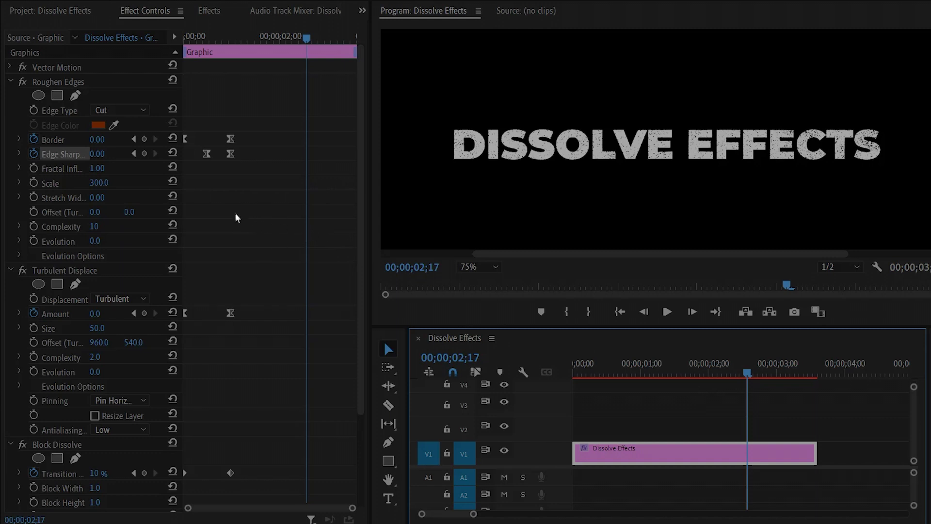
- Keyframe Border, Edge Sharpness, Amount and Transition at 02;17, then move to 03;17
click(144, 139)
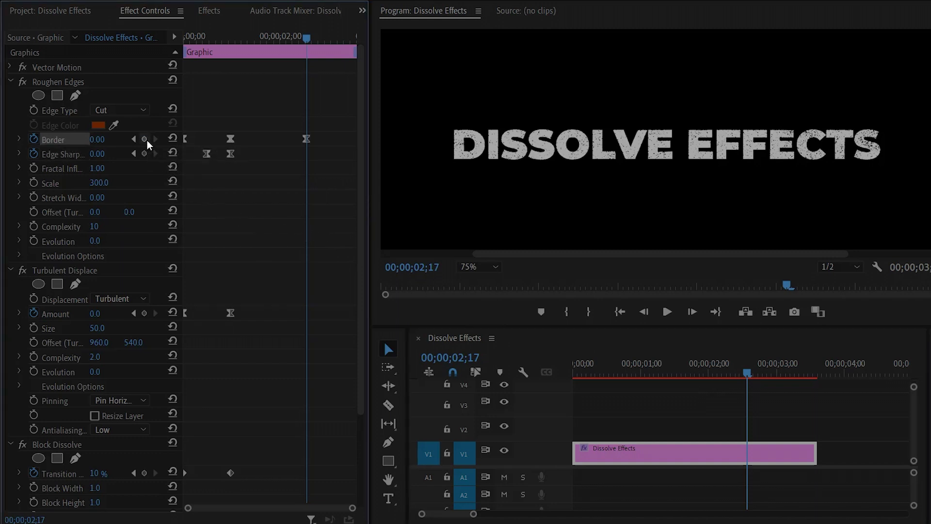
click(145, 154)
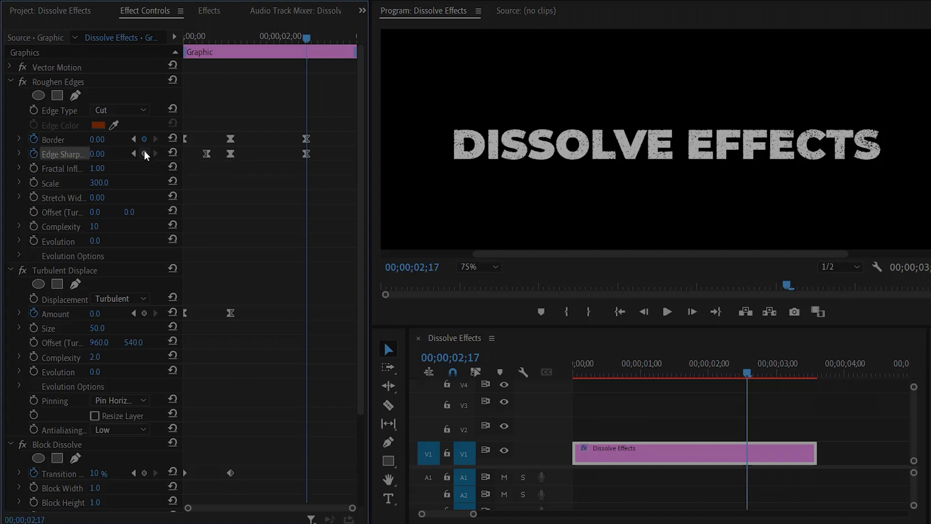
click(100, 272)
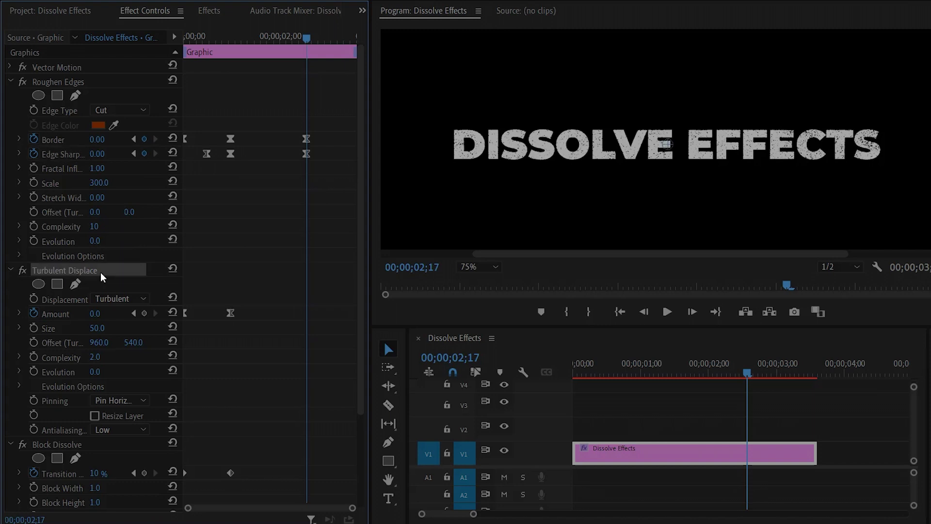
click(145, 314)
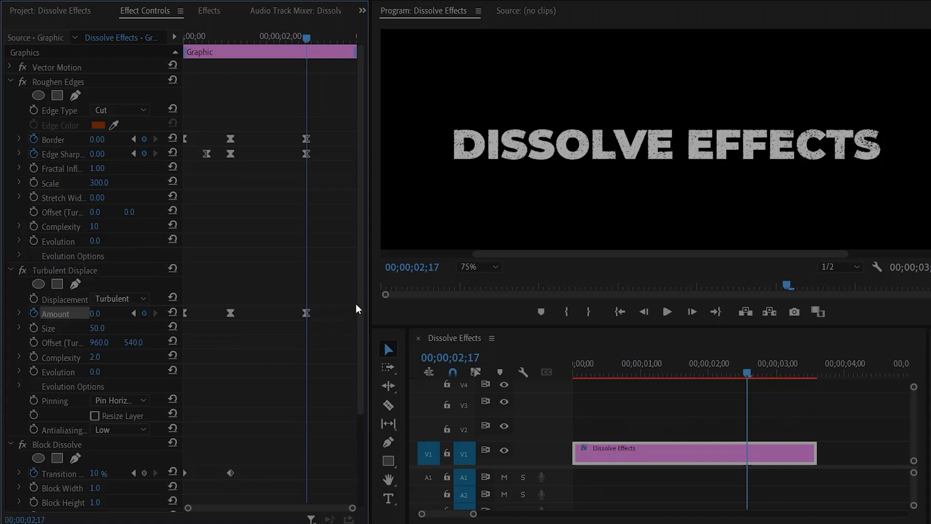
drag(359, 295, 362, 419)
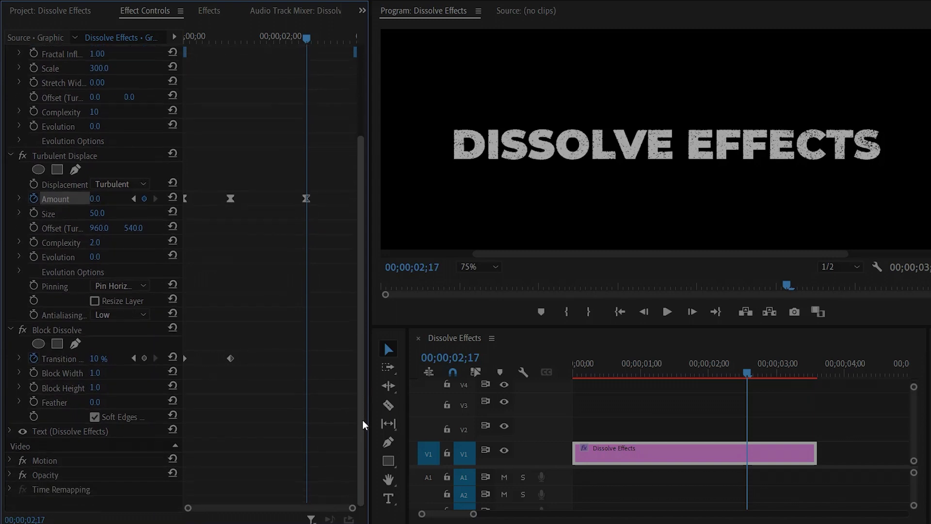
click(94, 330)
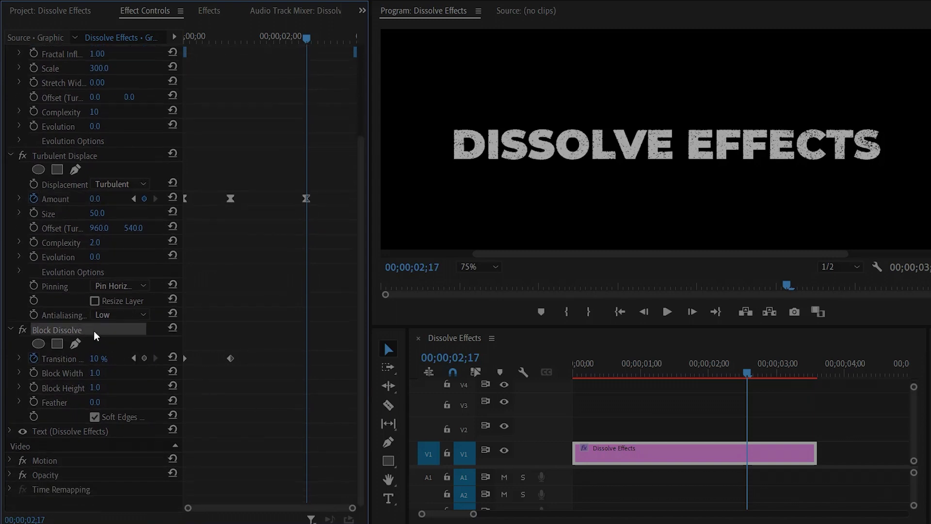
click(145, 358)
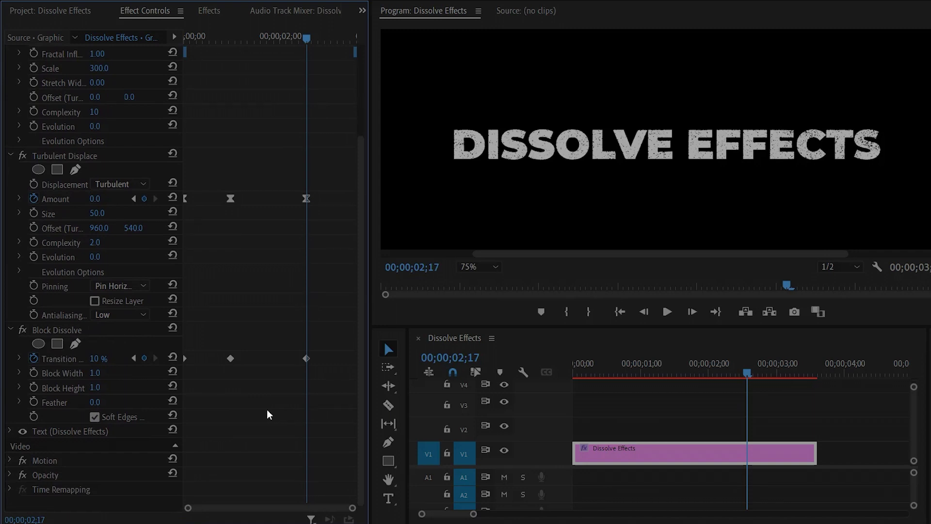
mouse_move(352, 508)
mouse_down()
mouse_move(318, 507)
mouse_move(341, 508)
mouse_up()
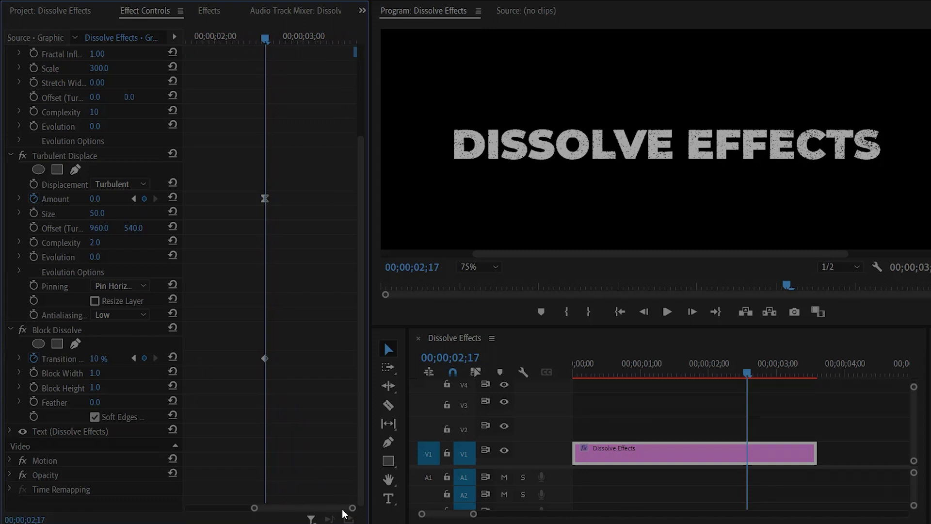
drag(267, 40, 357, 92)
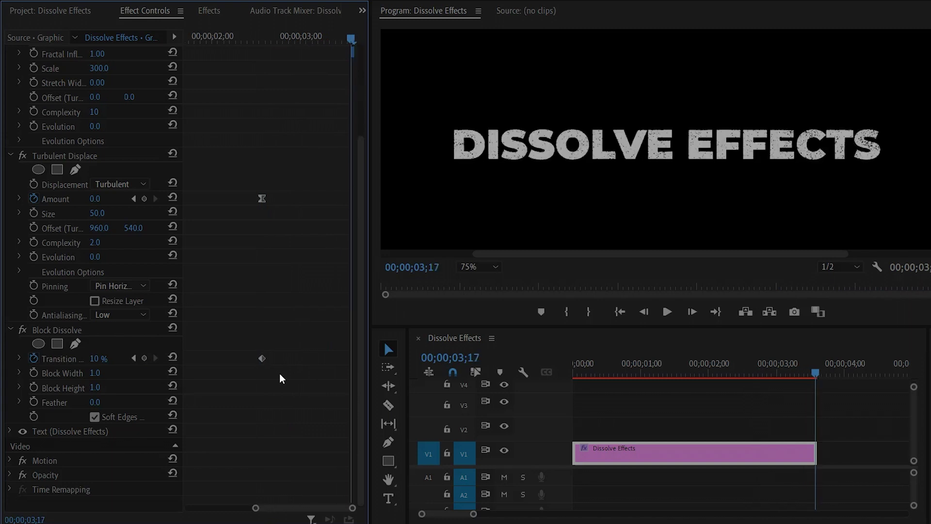
- At the dissolve-out point, keyframe Transition back to 100% and Amount to 20
click(77, 359)
click(97, 359)
text(100)
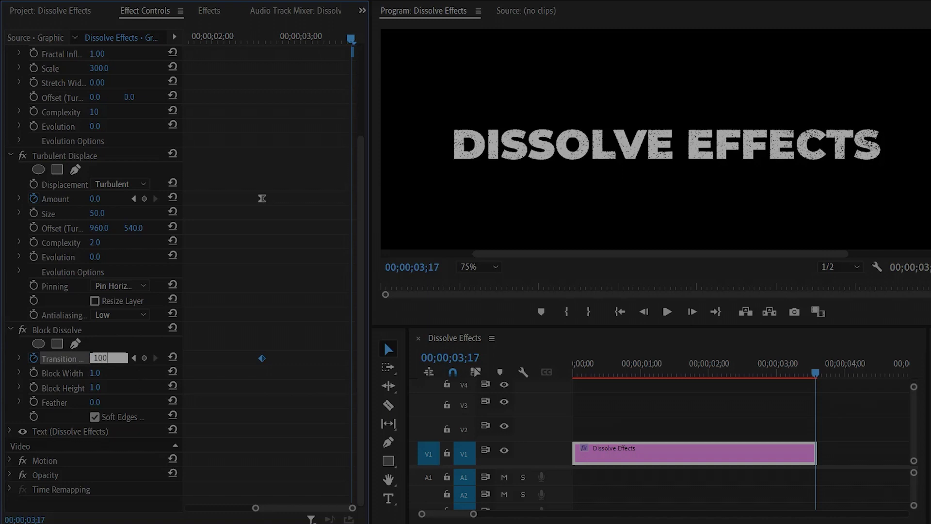
key(Return)
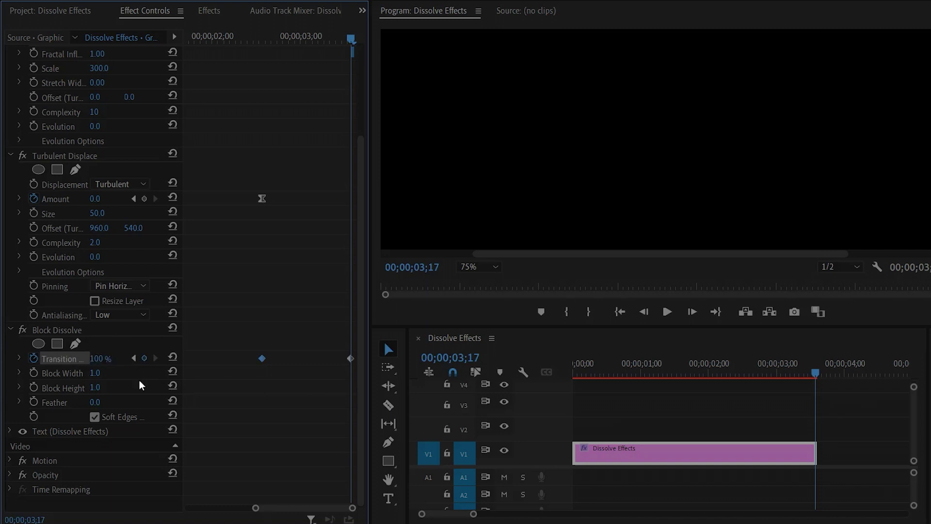
click(69, 198)
click(95, 198)
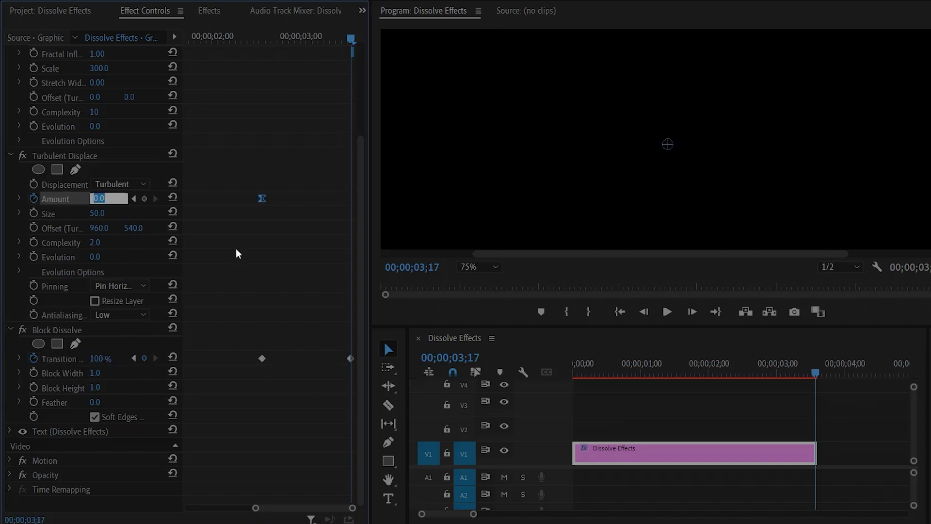
text(20)
key(Return)
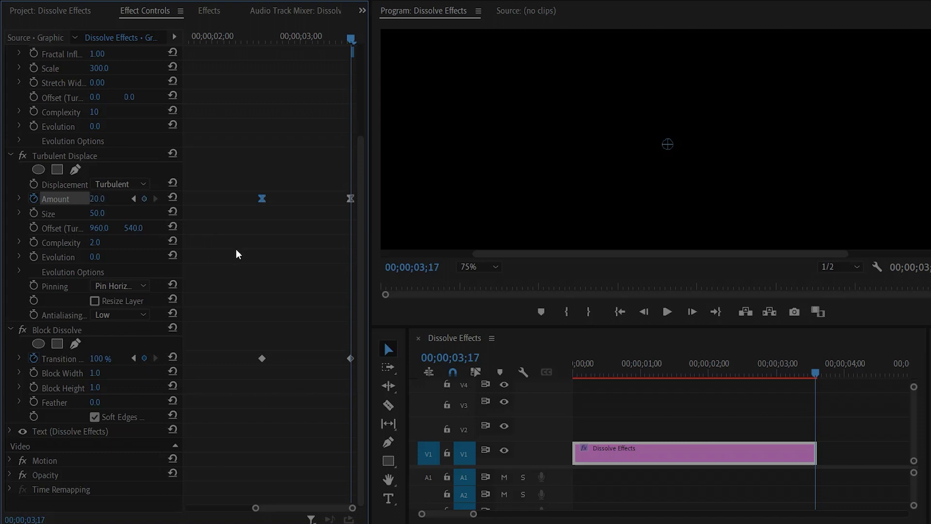
- Preview the dissolve-out and keyframe Roughen Edges Edge Sharpness to 5 at 03;02
drag(359, 257, 365, 141)
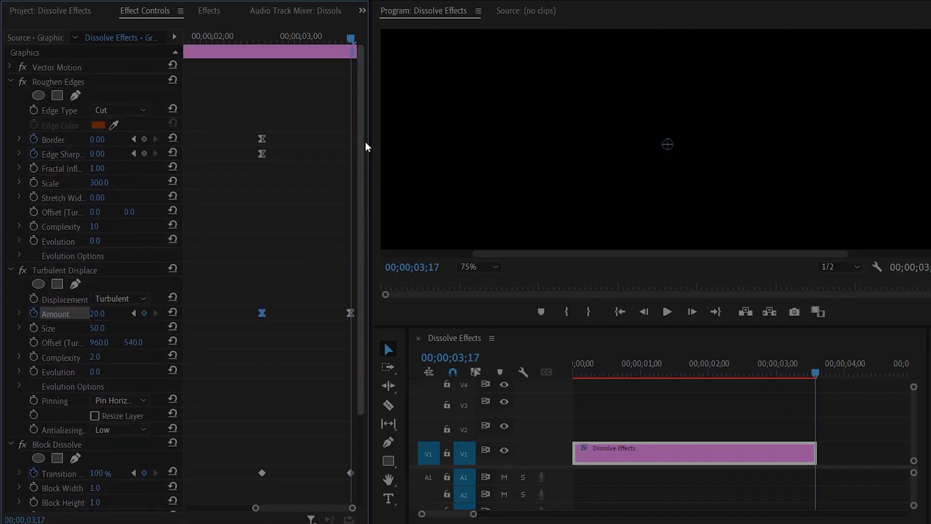
drag(350, 38, 263, 48)
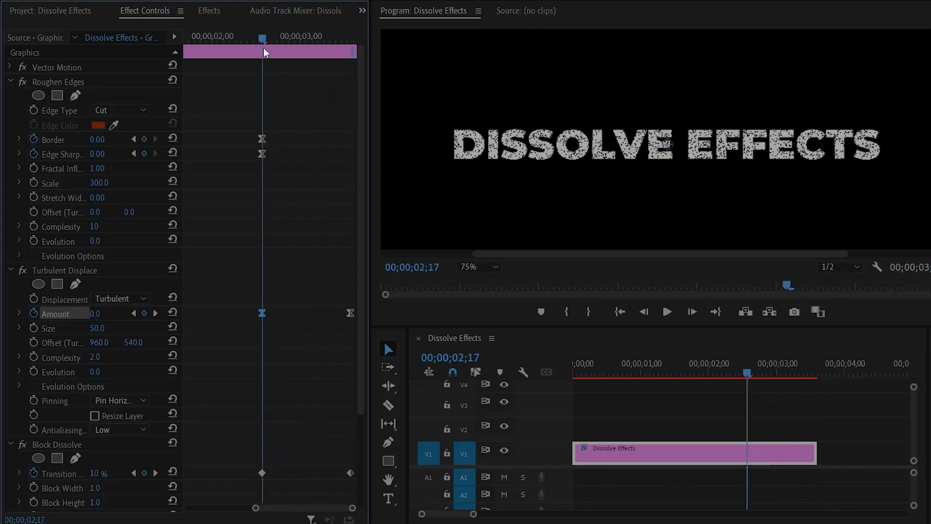
click(296, 143)
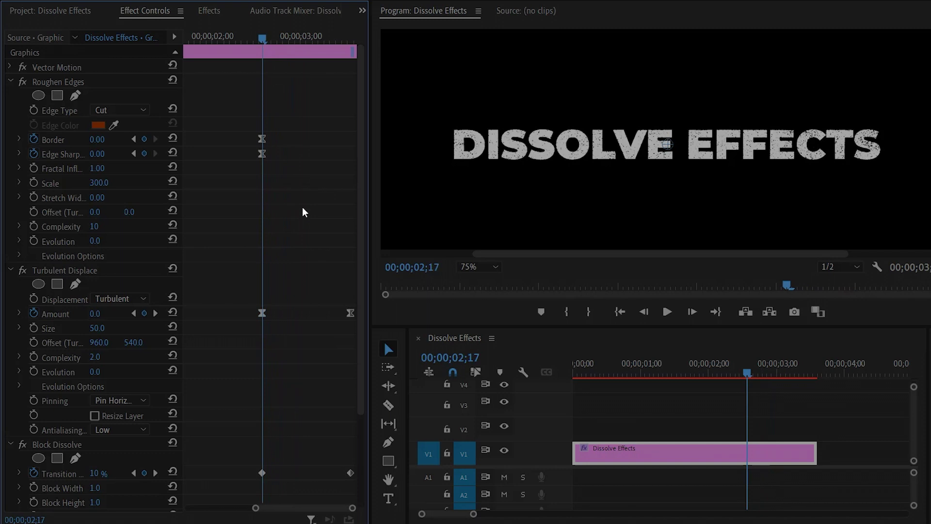
key(space)
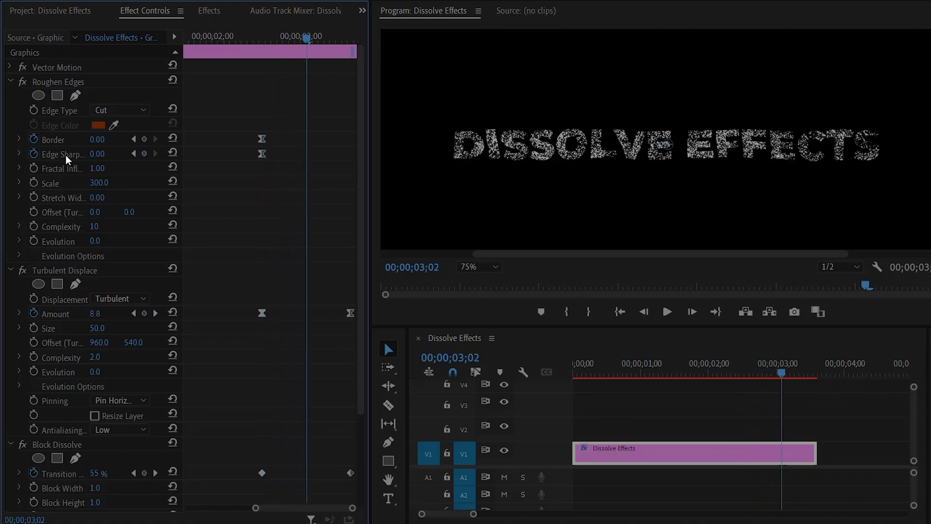
click(95, 154)
text(5)
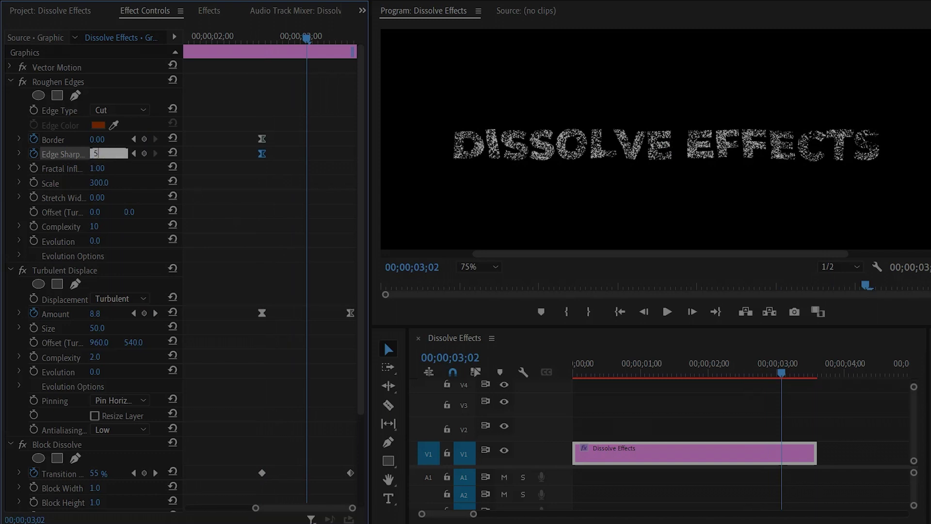
key(Return)
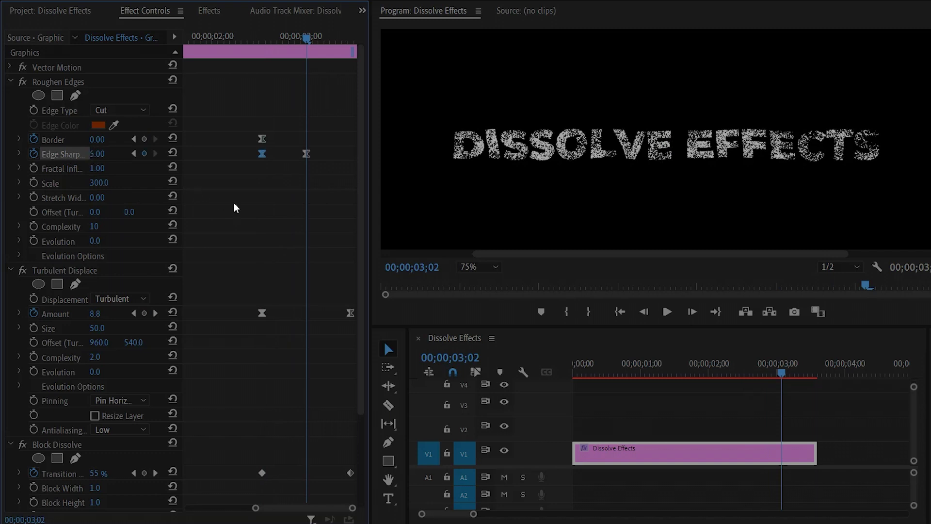
- Play on to 03;17 and keyframe Border to 10
key(space)
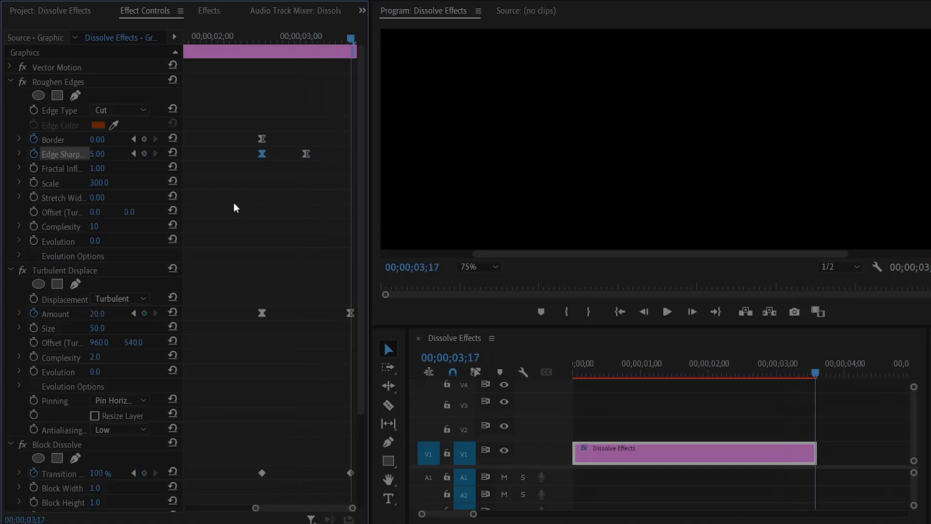
click(97, 140)
text(10)
key(Return)
click(223, 215)
- Replay the animated dissolve-out and park the playhead at 02;05 with the title whole
click(228, 45)
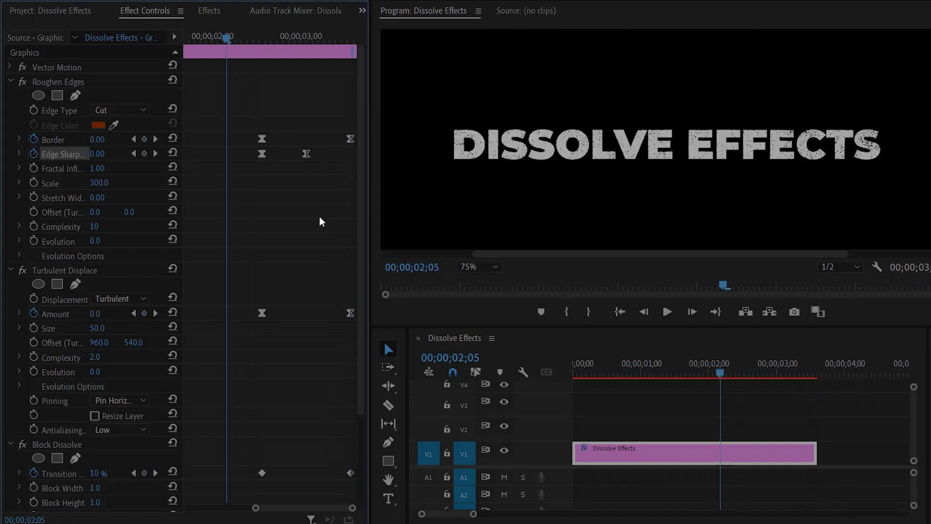
key(space)
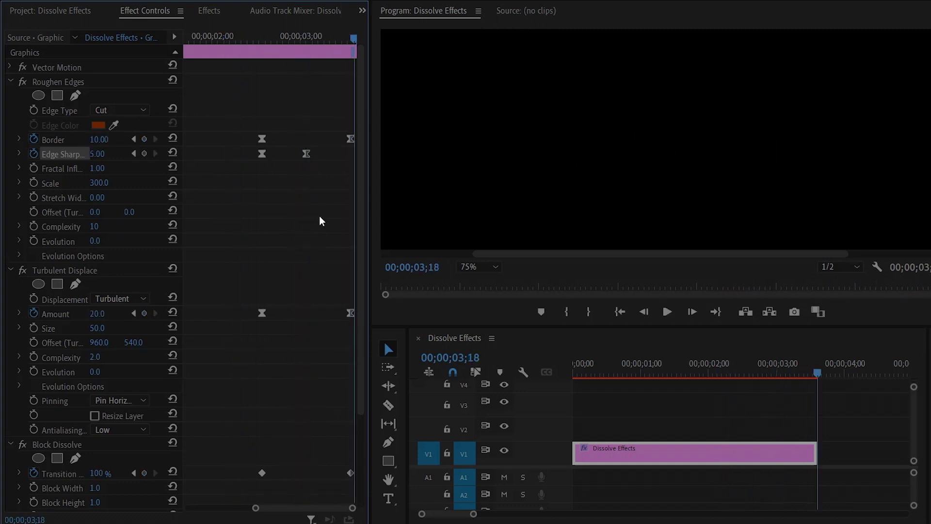
click(211, 37)
key(space)
drag(234, 36, 226, 35)
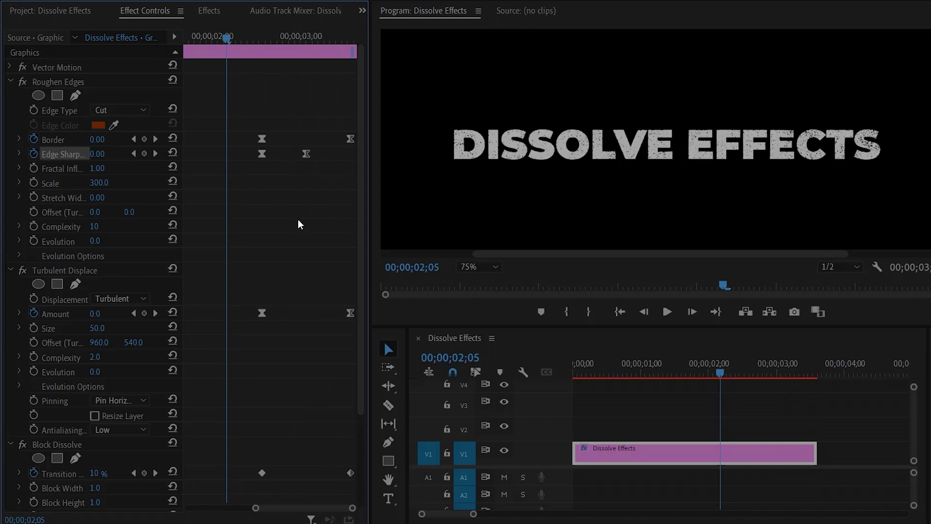
click(208, 9)
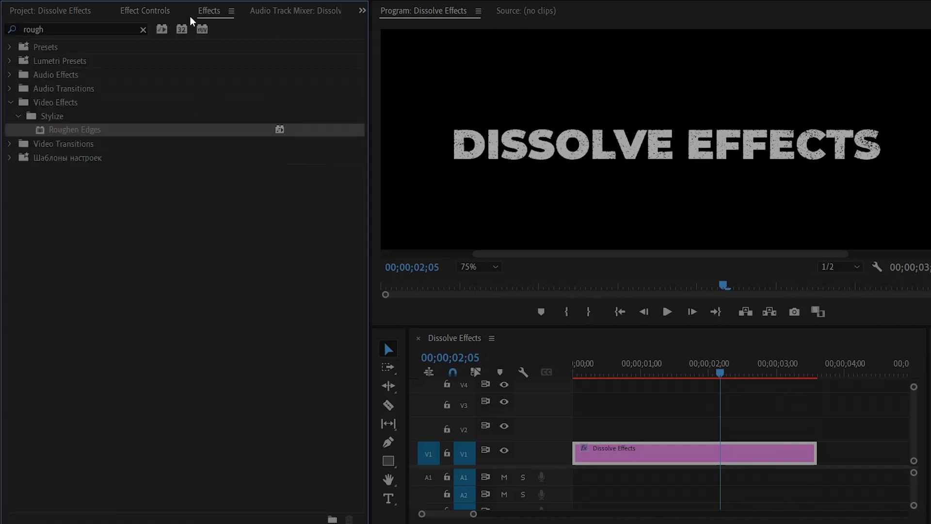
- Search the effects for 'drop' and apply Perspective > Drop Shadow to the title clip
click(144, 30)
click(118, 30)
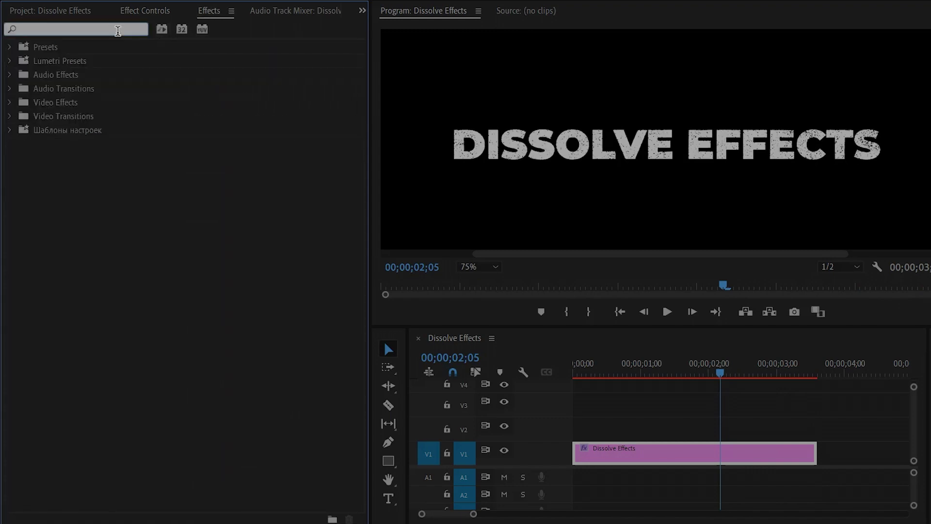
text(drop)
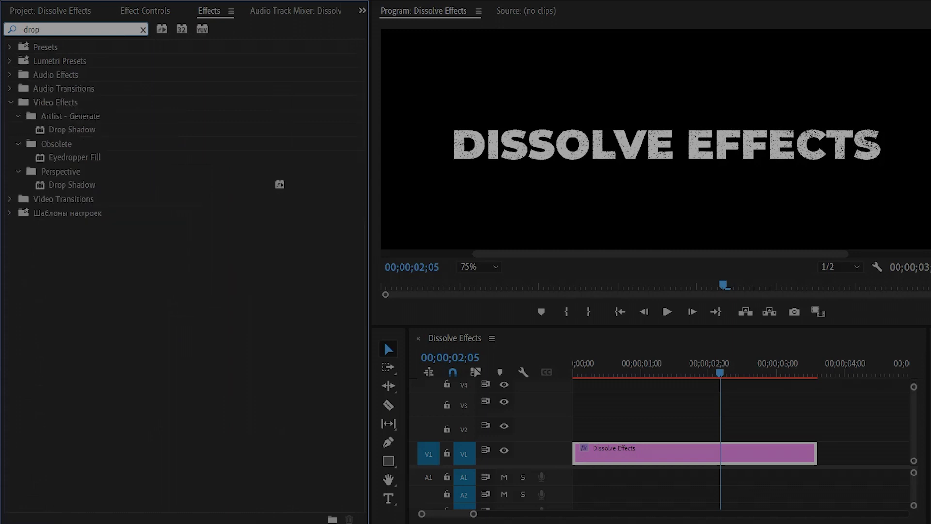
click(74, 186)
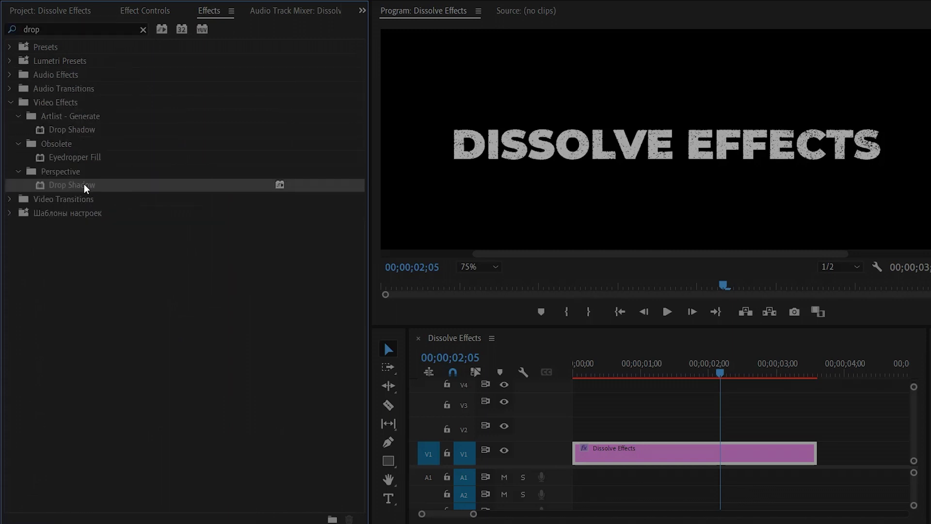
drag(70, 189, 630, 450)
- In Effect Controls, select the second Drop Shadow and bring up its colour picker
click(155, 11)
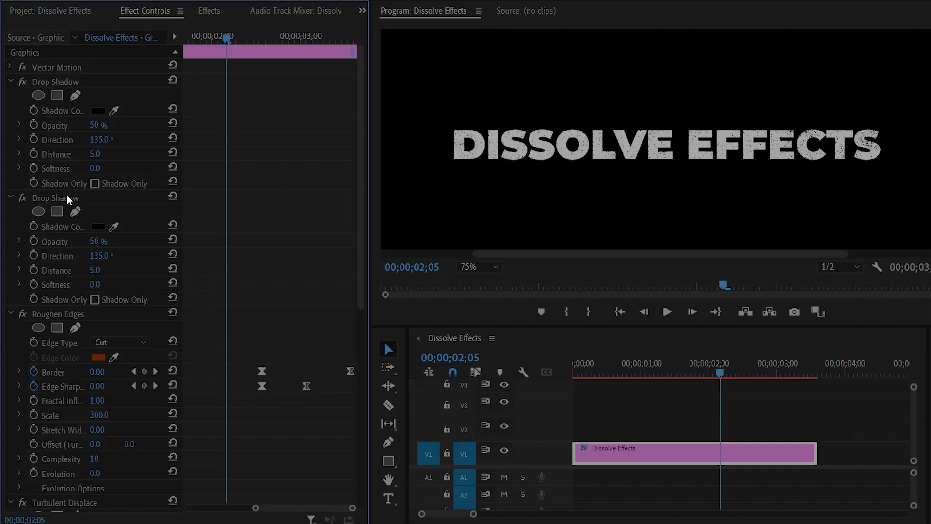
click(109, 202)
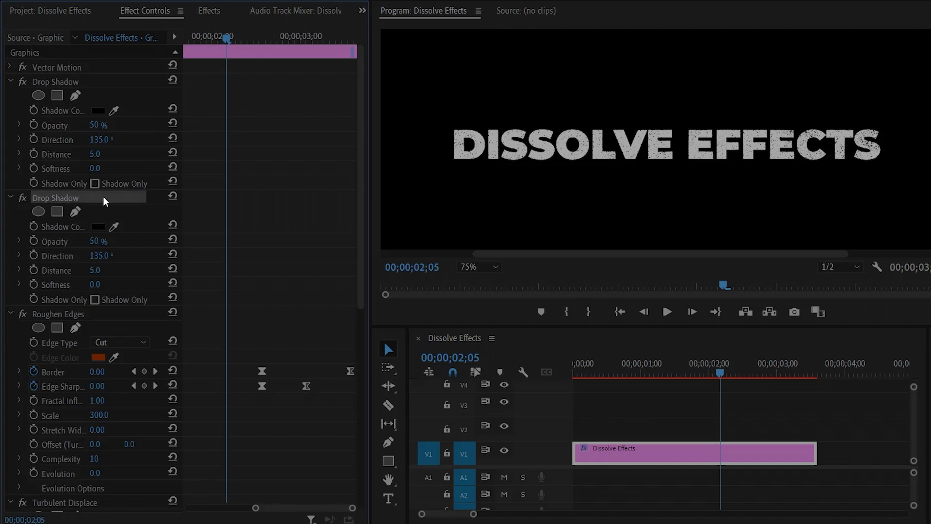
click(98, 227)
- Set the second Drop Shadow's colour to #21FFE7 and its opacity to 30%
double_click(623, 339)
text(21FFE7)
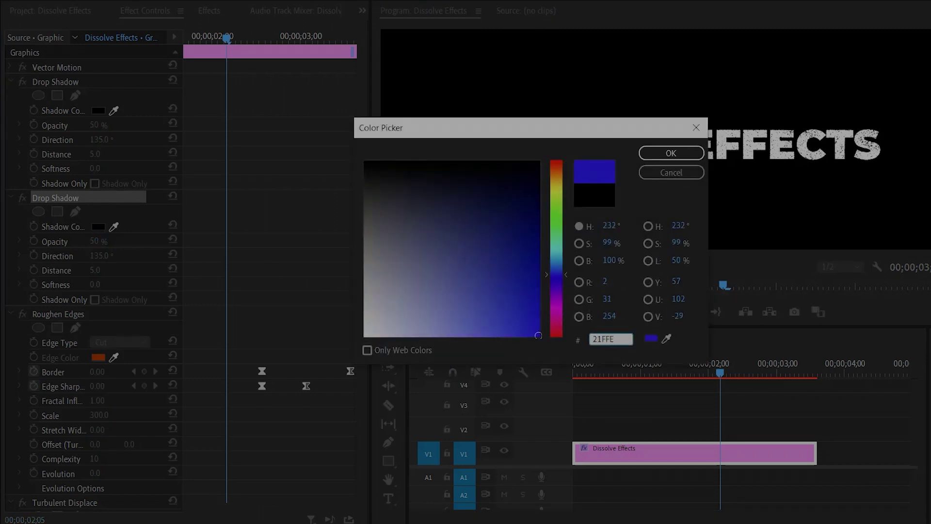
click(656, 156)
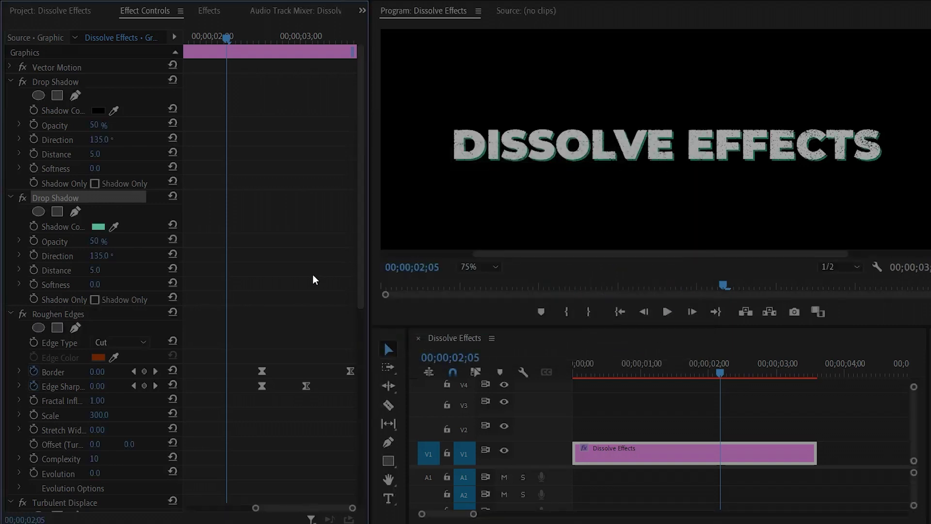
click(117, 246)
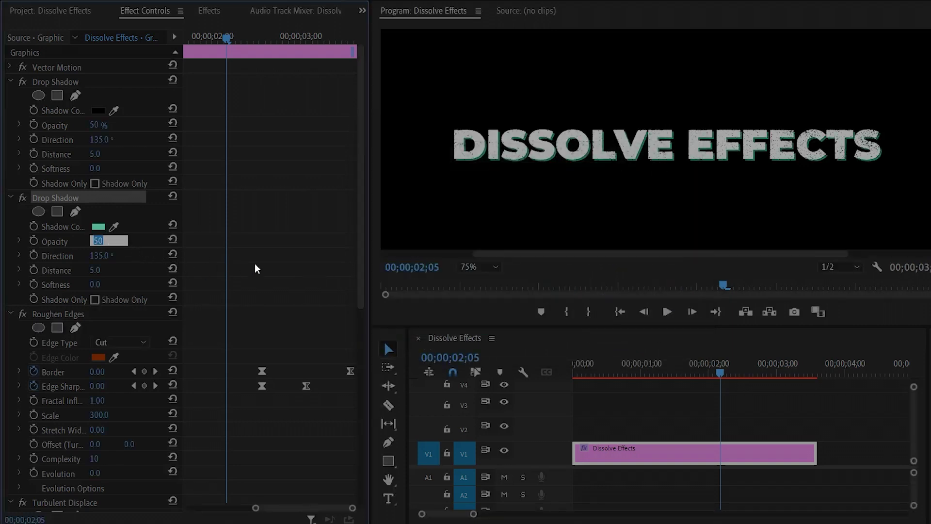
text(30)
key(Return)
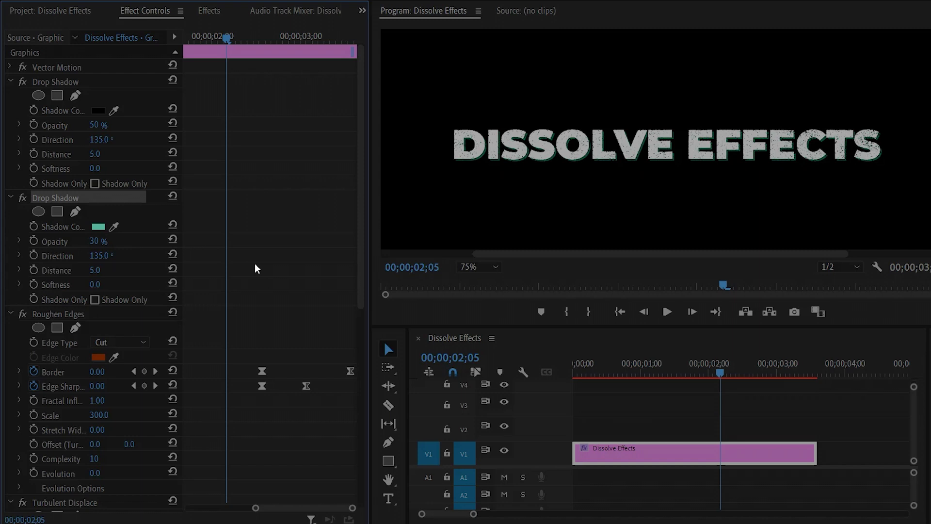
- Give the second shadow Direction 0°, Distance 0 and Softness 250 for a teal glow
click(117, 261)
text(0)
key(Return)
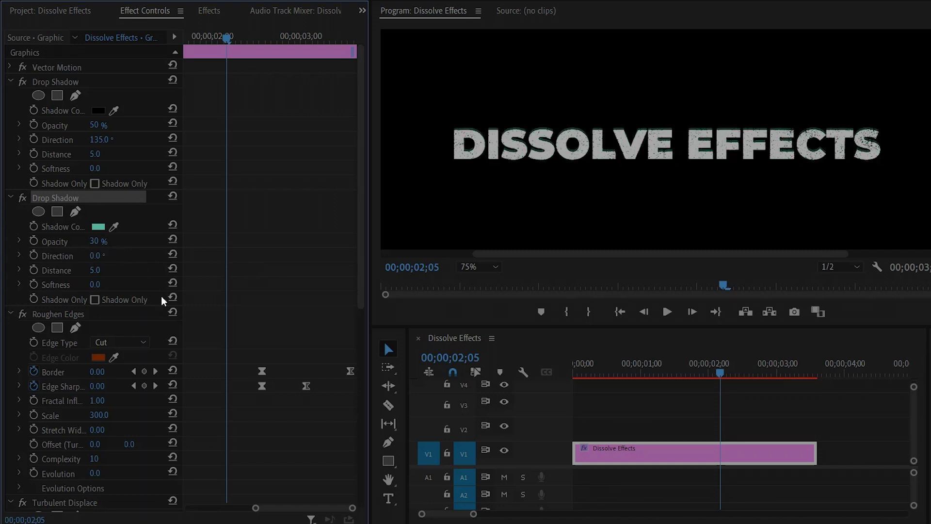
click(94, 270)
text(0)
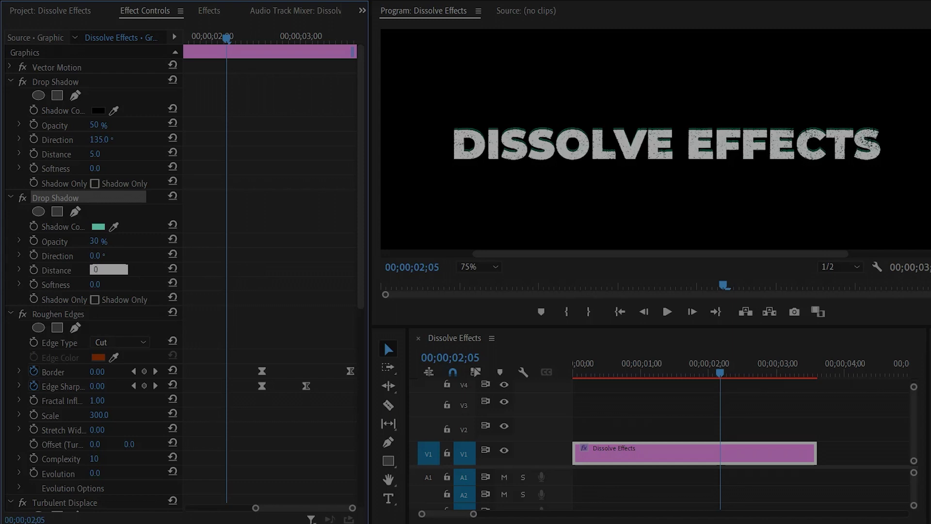
key(Return)
click(113, 283)
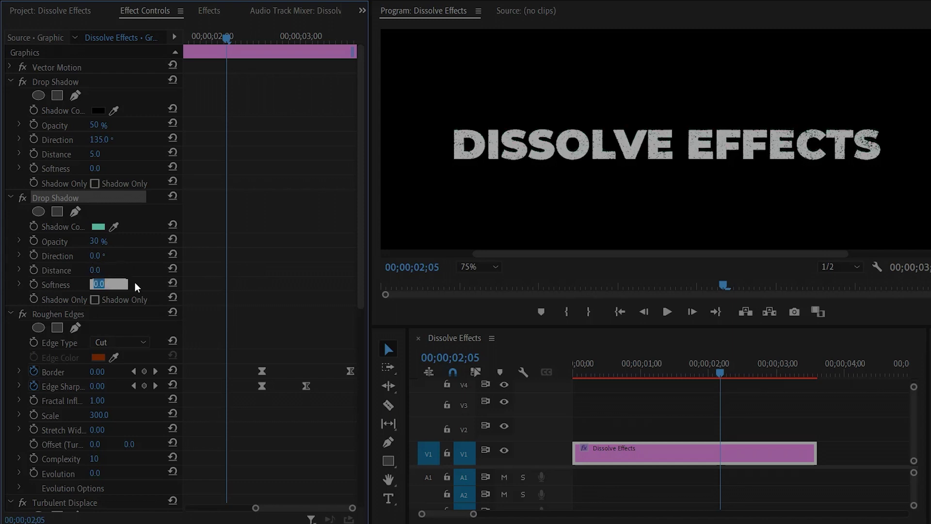
text(250)
key(Return)
click(311, 281)
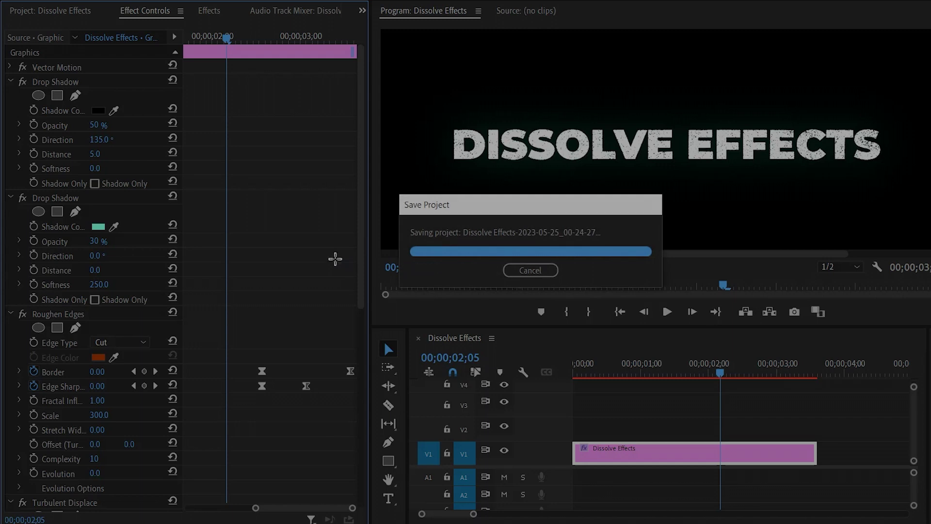
click(80, 84)
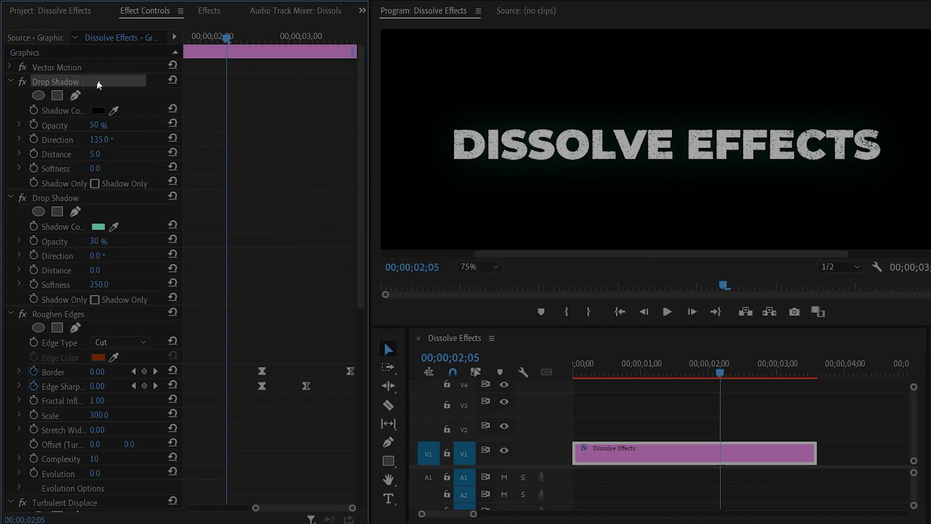
- Set the first Drop Shadow's colour to #21FF6A and its opacity to 80%
click(98, 111)
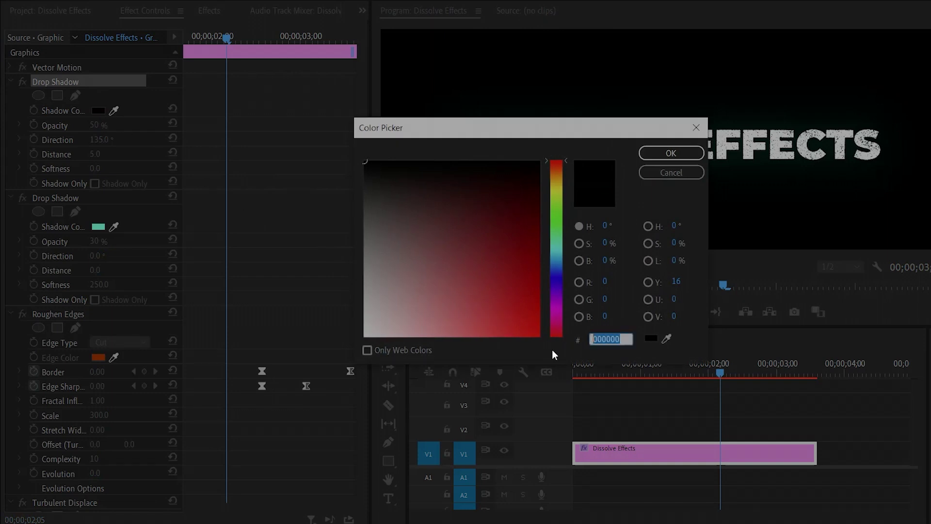
text(21FF)
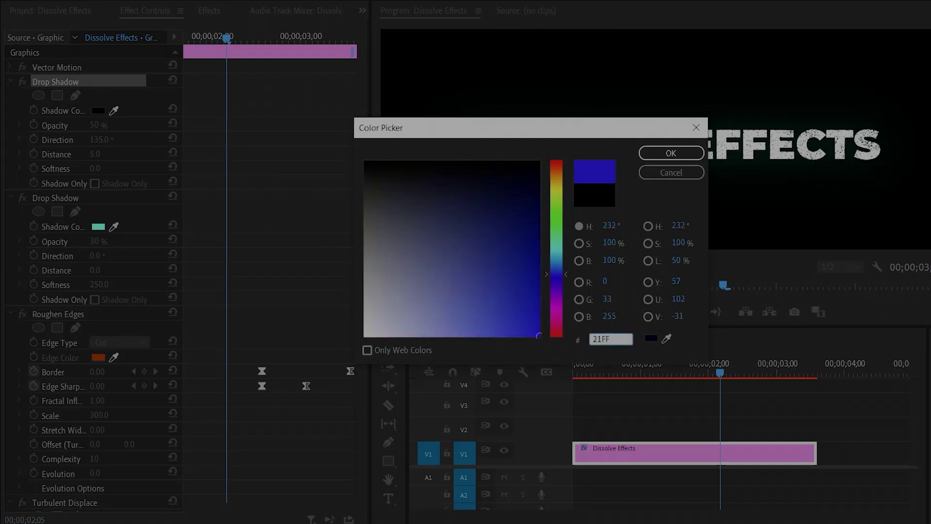
text(6A)
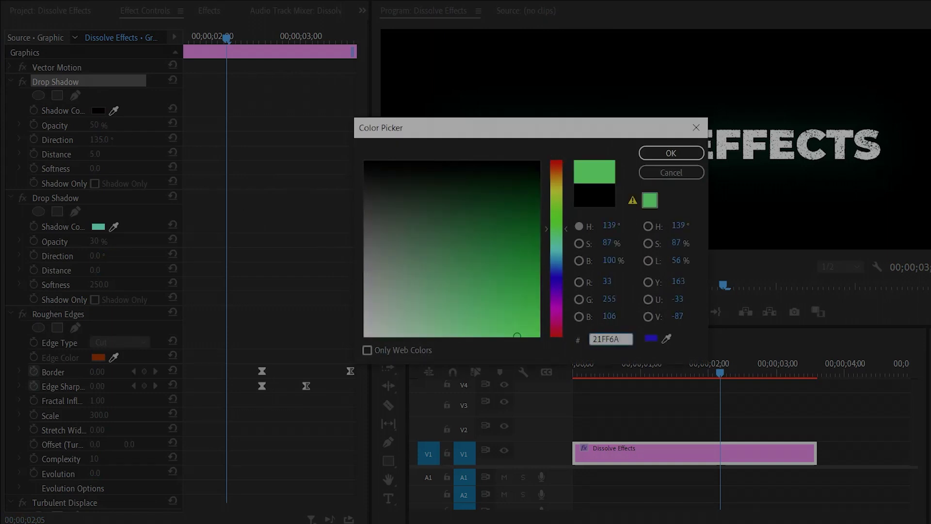
click(671, 153)
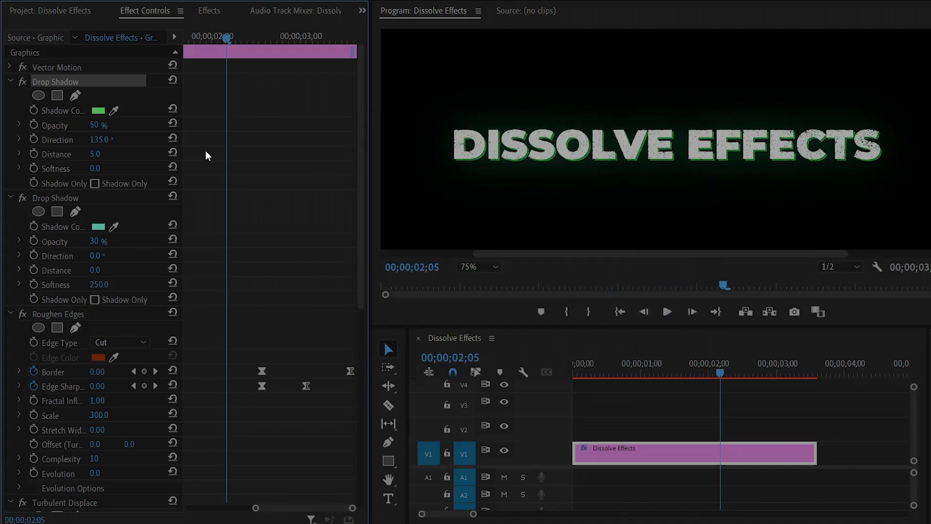
click(97, 125)
text(80)
key(Return)
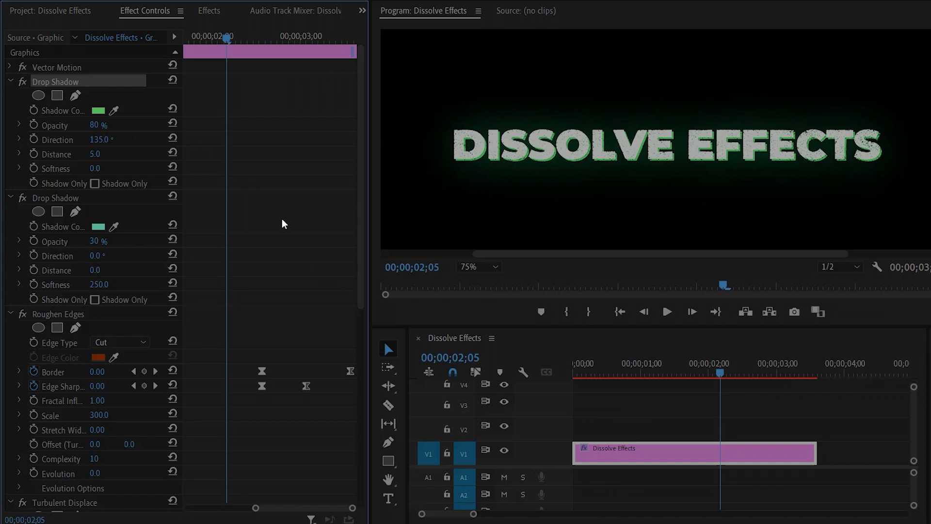
- Give the first shadow Direction 0°, Distance 0 and Softness 30
click(109, 140)
text(0)
click(108, 153)
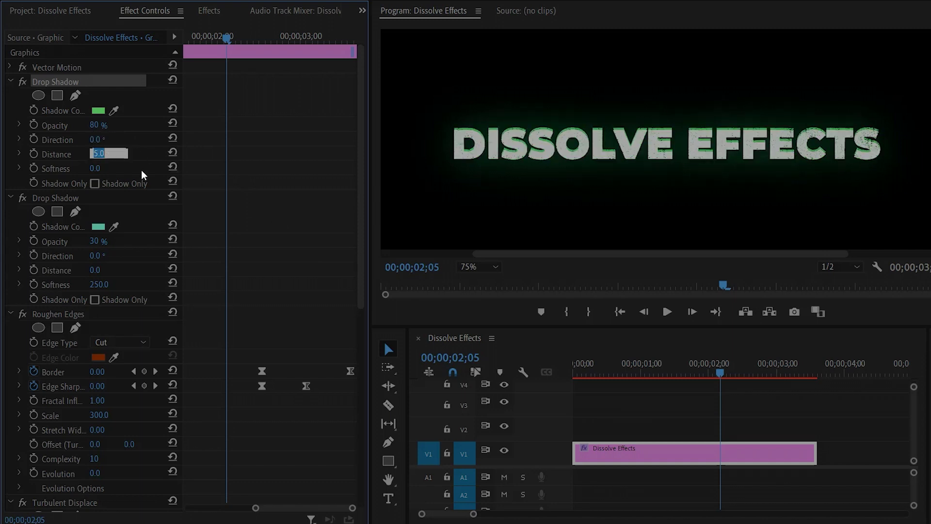
text(0)
key(Return)
click(99, 167)
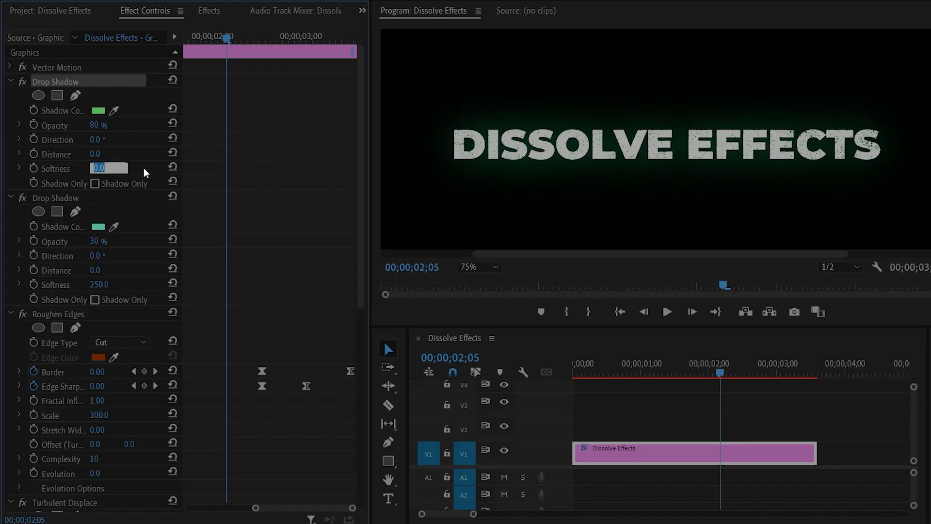
text(30)
key(Return)
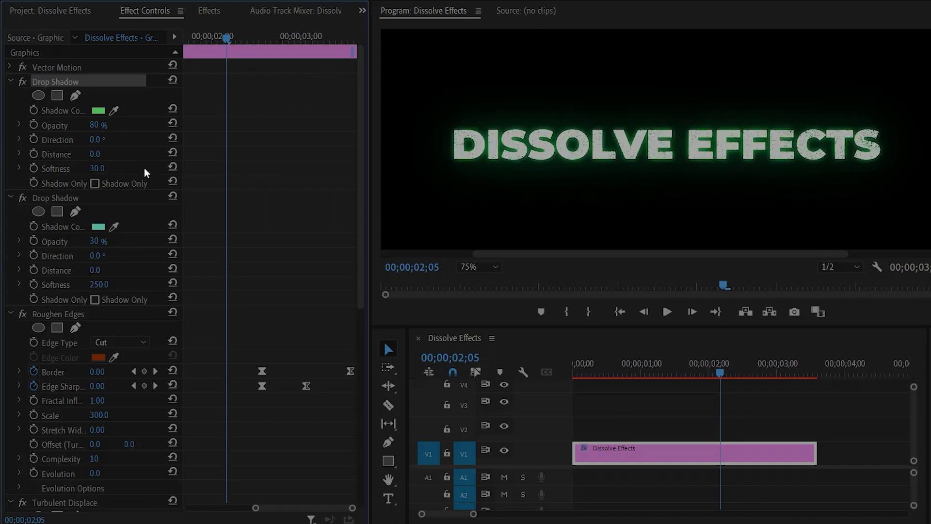
drag(226, 39, 178, 49)
drag(254, 508, 185, 509)
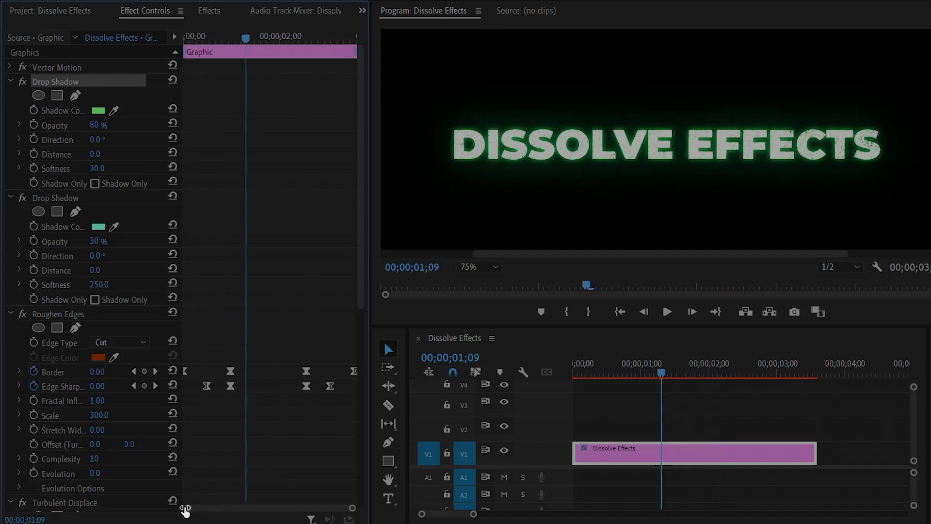
drag(222, 39, 185, 50)
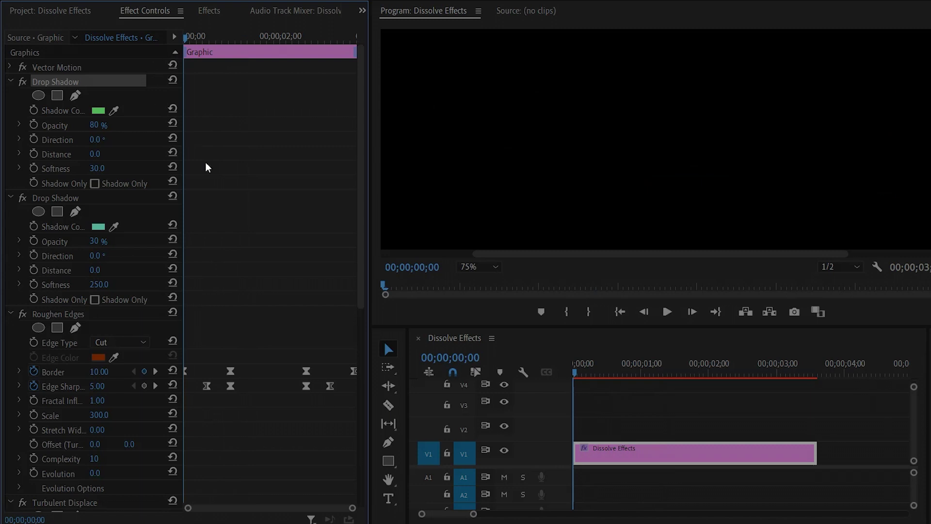
key(space)
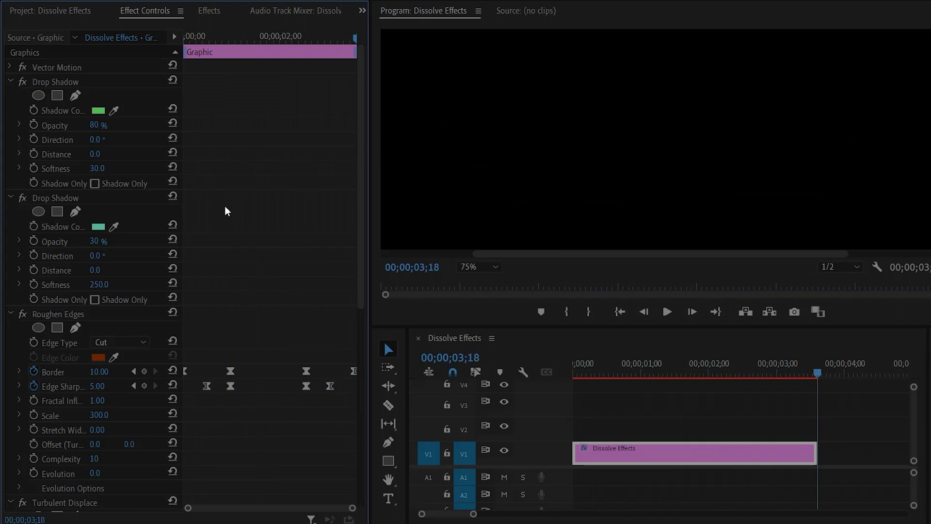
drag(236, 41, 187, 83)
key(space)
drag(360, 216, 362, 312)
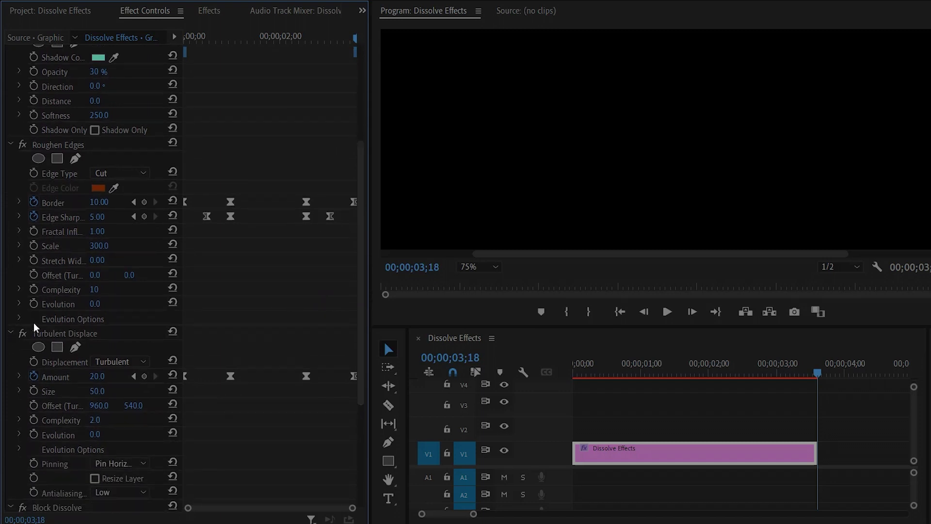
- Enable Roughen Edges Cycle Evolution with 10 cycles and preview from the clip start
click(19, 318)
drag(270, 42, 181, 47)
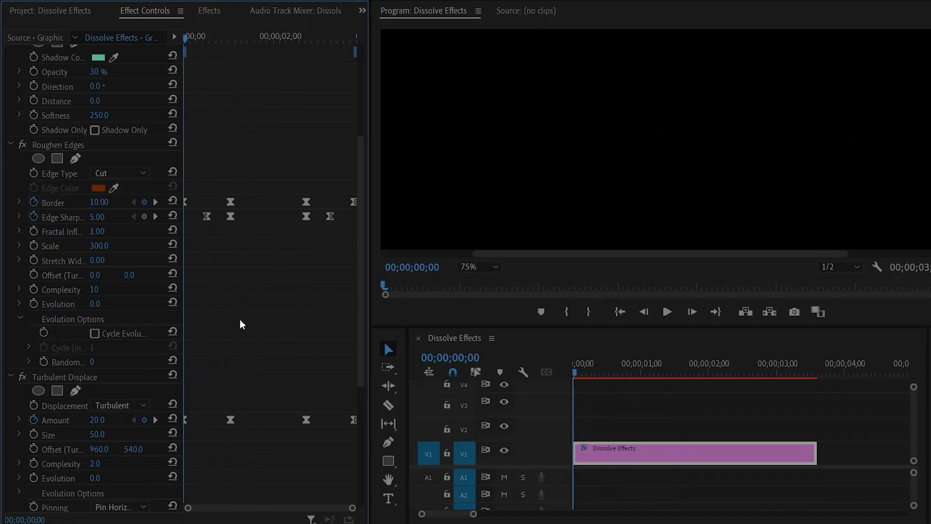
click(98, 333)
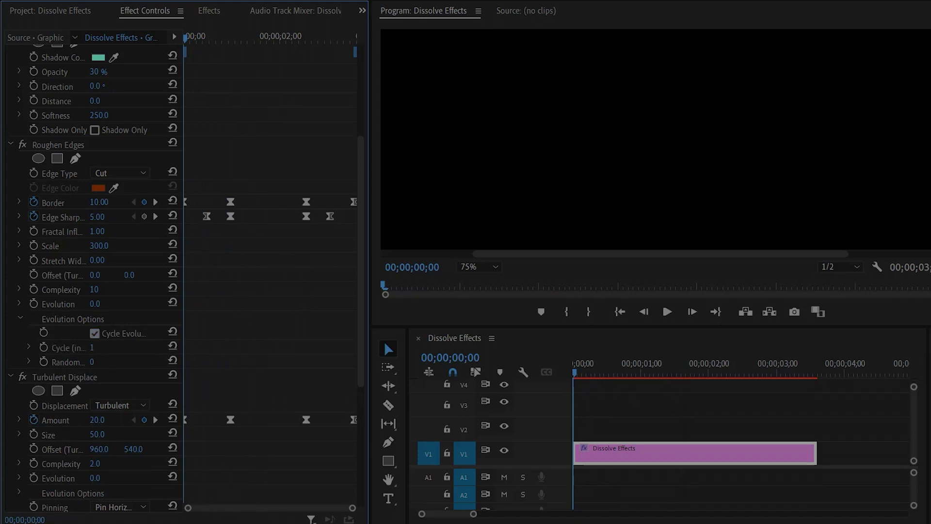
click(91, 347)
text(10)
key(Return)
key(space)
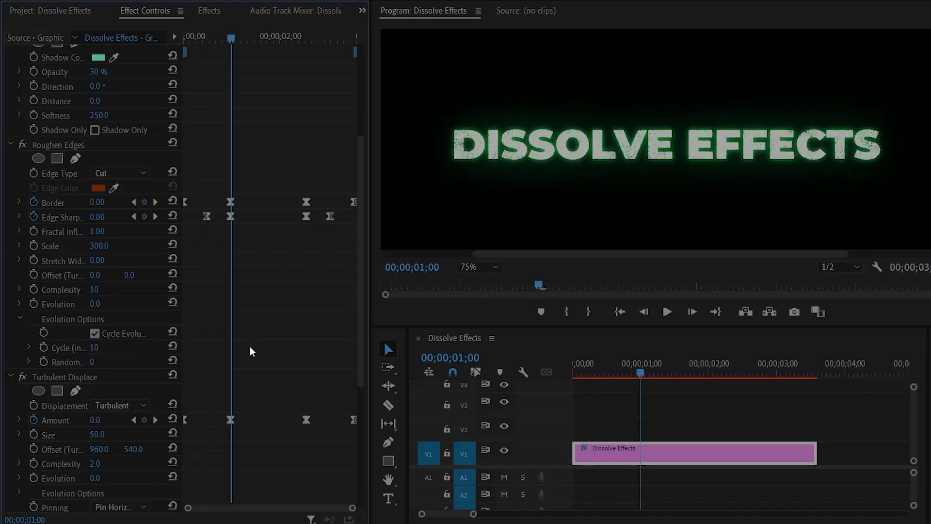
- Keyframe Evolution and Random Seed at the start, then move to the clip's last frame
click(35, 302)
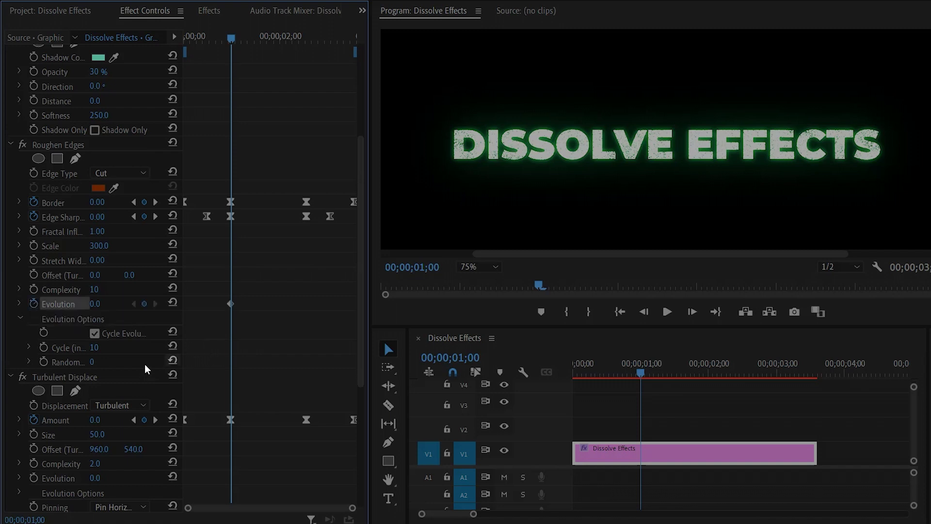
click(45, 361)
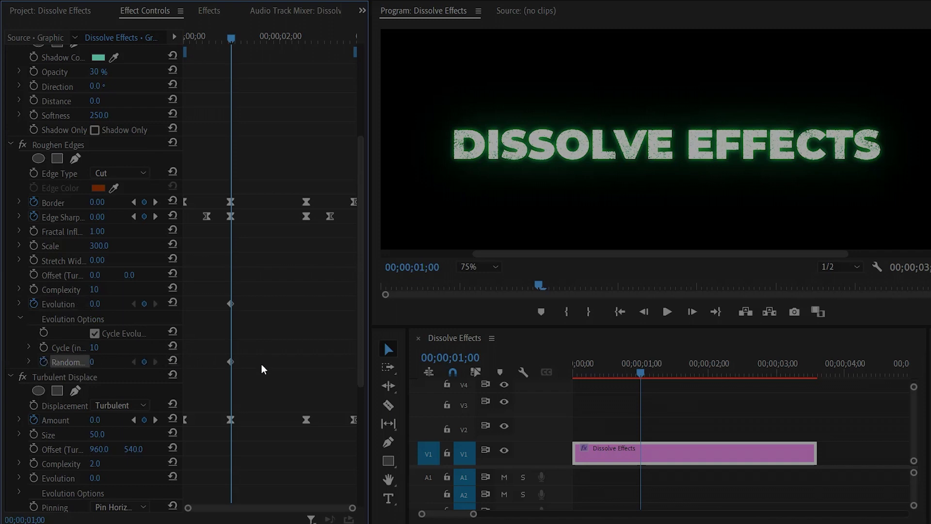
drag(231, 43, 356, 83)
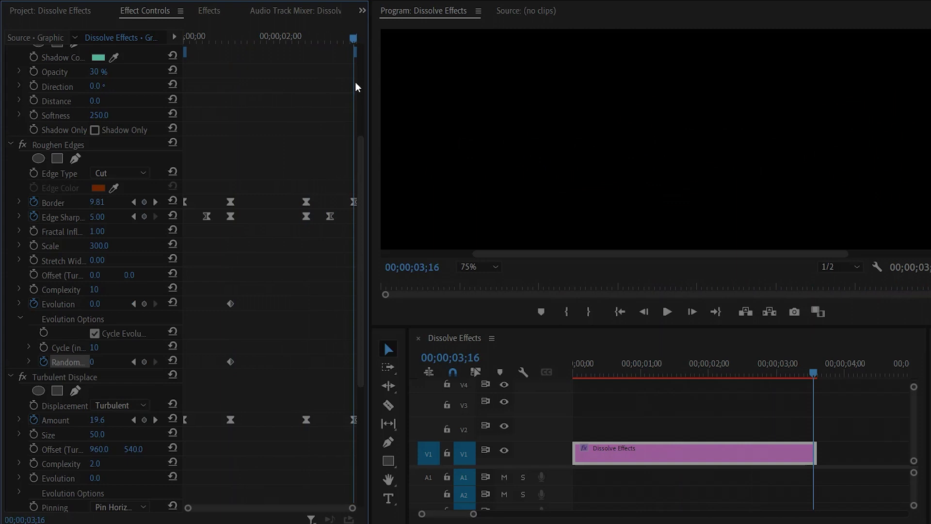
key(Right)
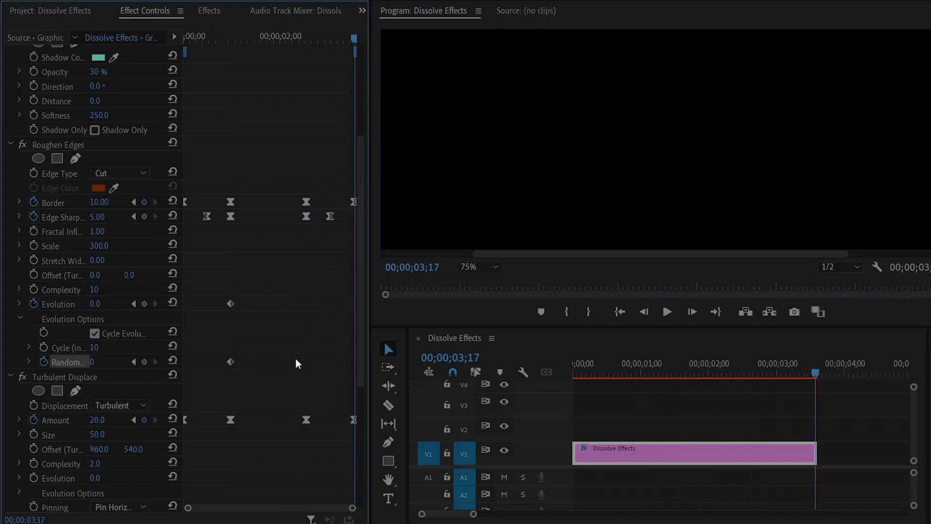
- At the clip end, set Evolution to 50x0.0° and Random Seed to 500
click(56, 304)
click(96, 304)
text(50x0)
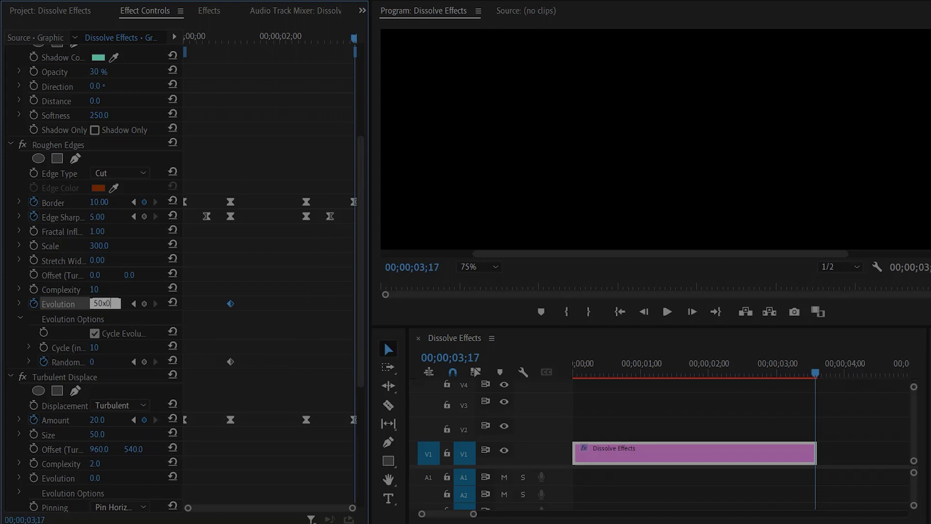
key(Return)
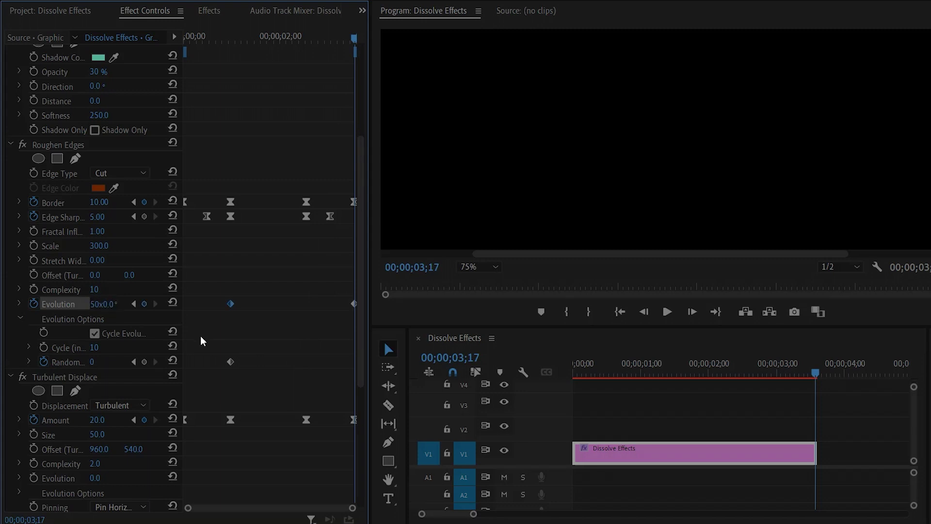
click(95, 362)
text(500)
key(Return)
- Deselect the title clip, render the sequence, and play it from the start
drag(636, 371, 572, 377)
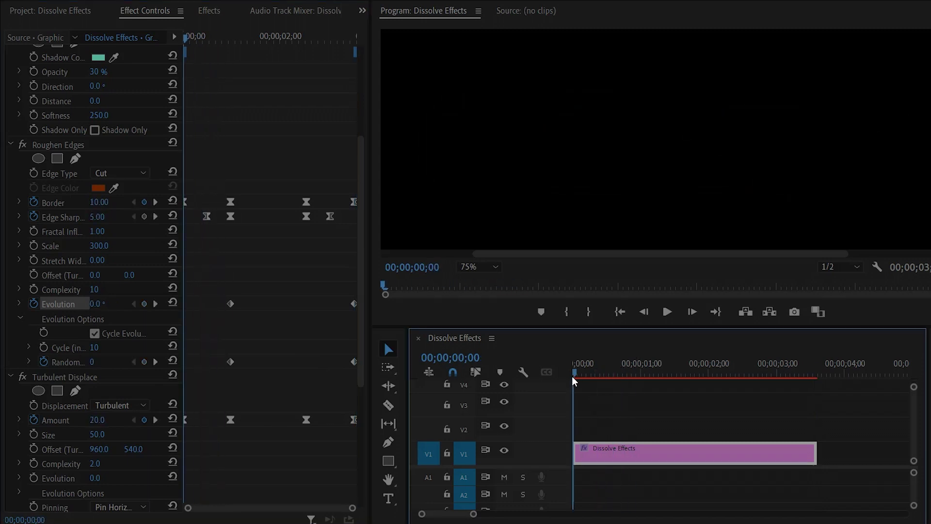
click(615, 403)
key(Return)
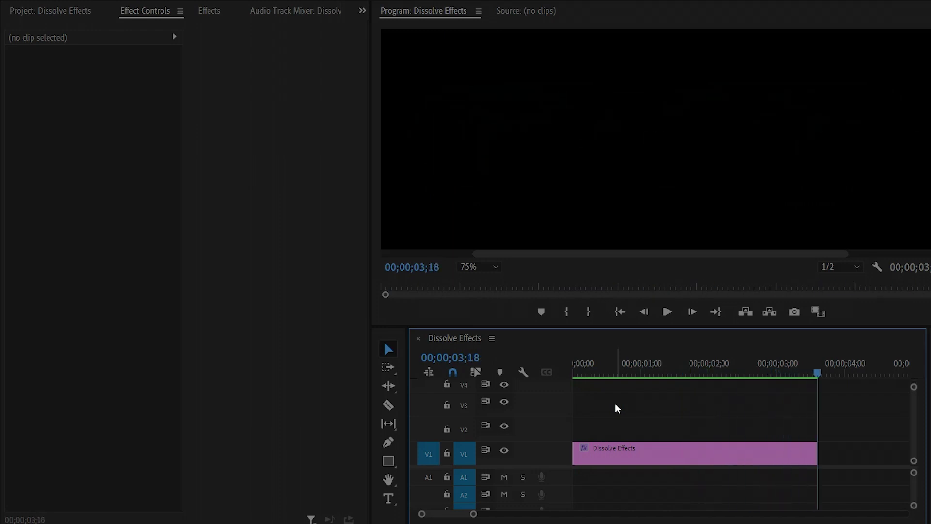
key(Home)
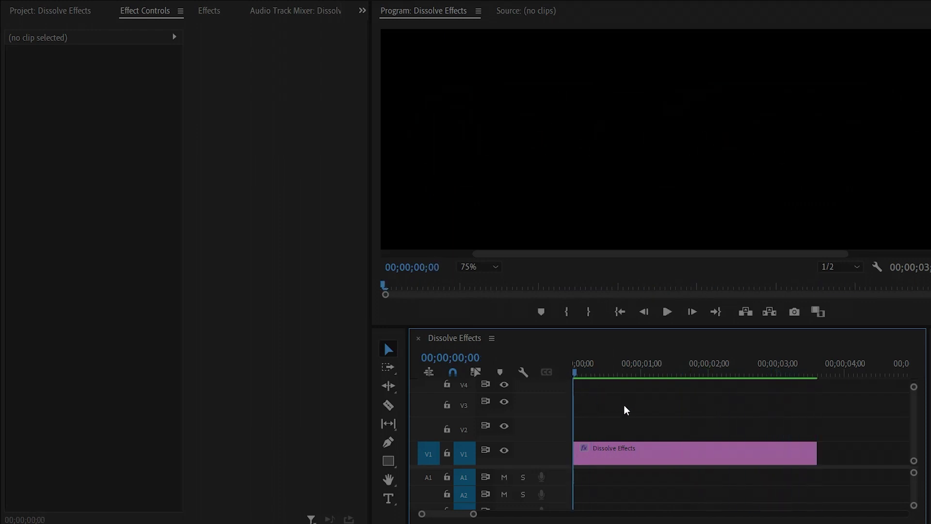
key(space)
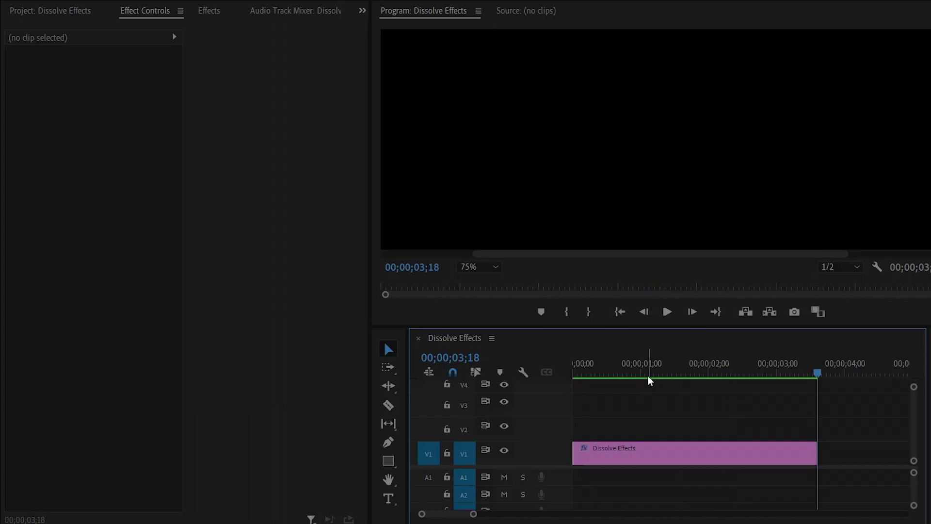
- Jump to 00;00;01;09 and set the Program monitor zoom to Fit
click(661, 373)
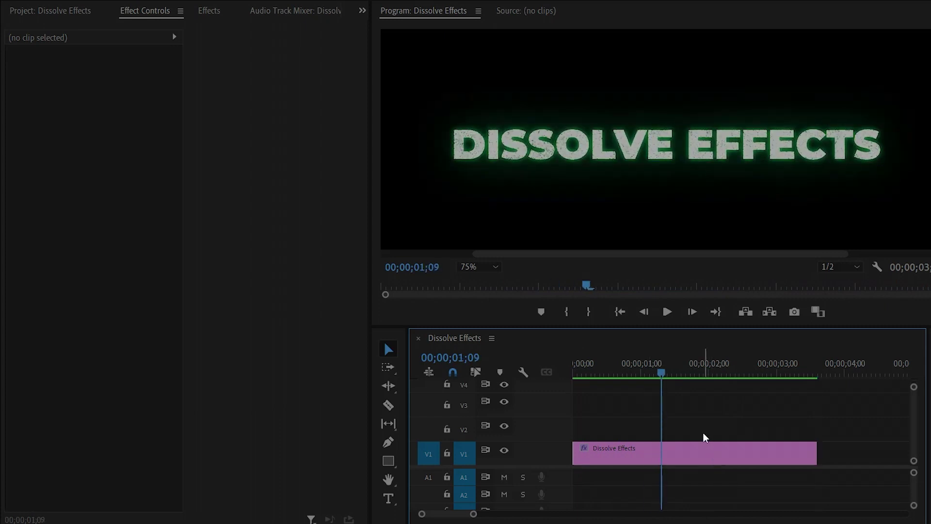
click(470, 266)
click(483, 279)
click(700, 415)
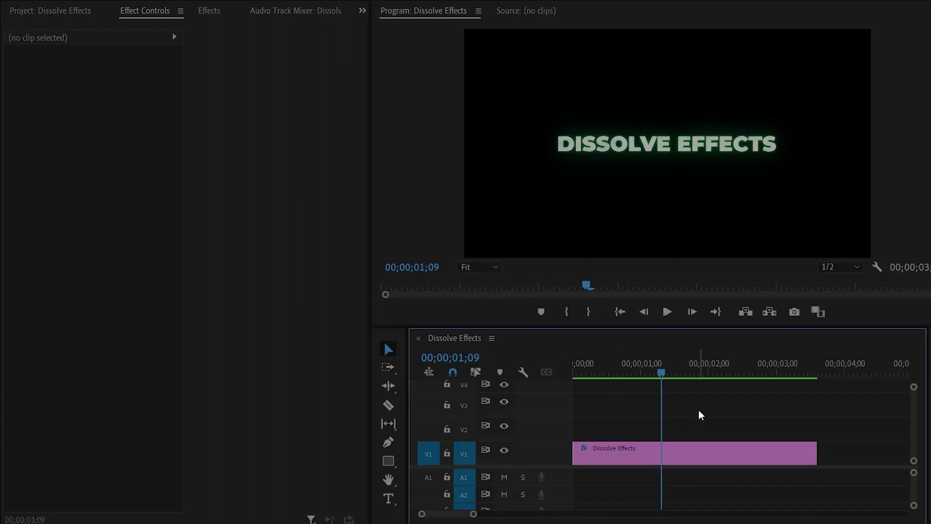